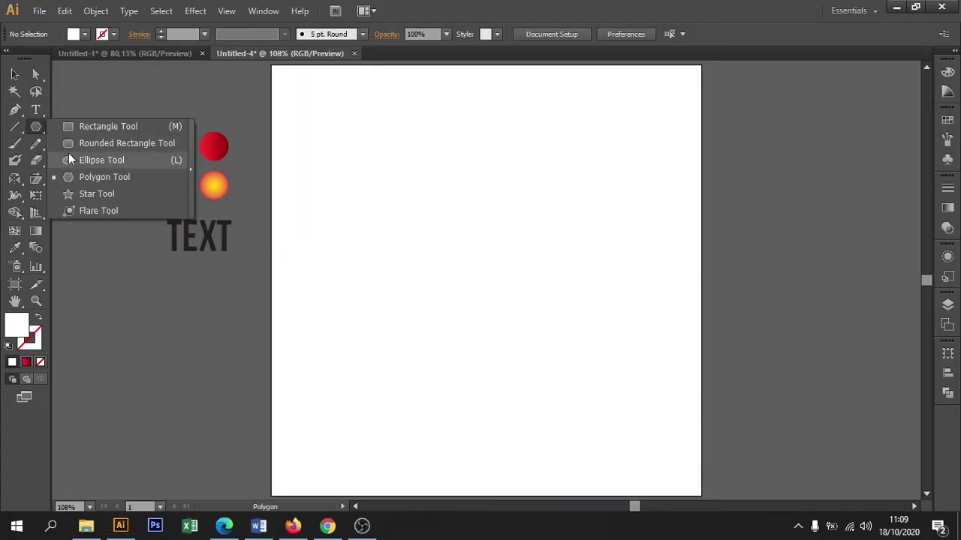
Step: Pick the Polygon Tool from the Rectangle tool's flyout
{"action": "left_click_drag", "start_coordinate": [39, 131], "coordinate": [75, 176]}
Step: Create a 3-sided polygon triangle and scale it up proportionally
{"action": "left_click", "coordinate": [559, 354]}
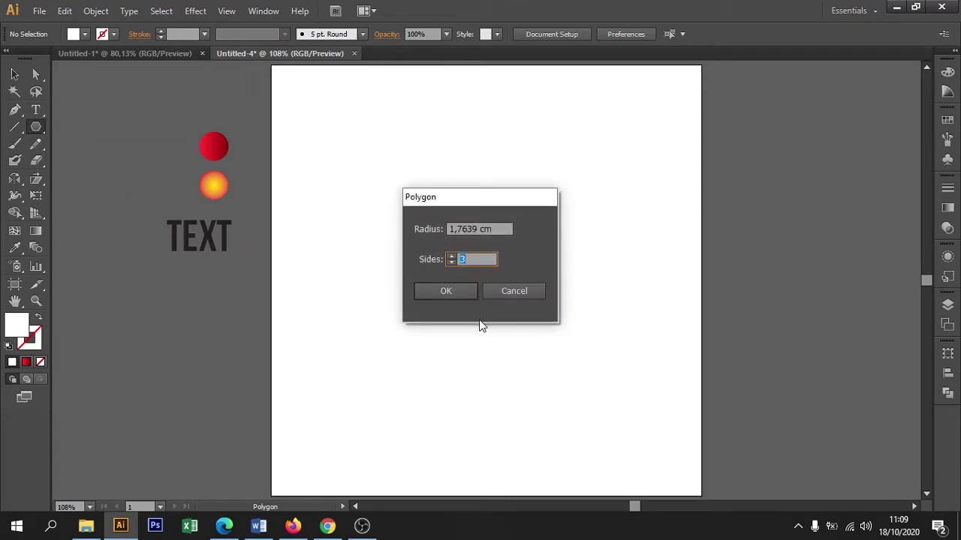
{"action": "left_click", "coordinate": [446, 291]}
{"action": "left_click", "coordinate": [14, 75]}
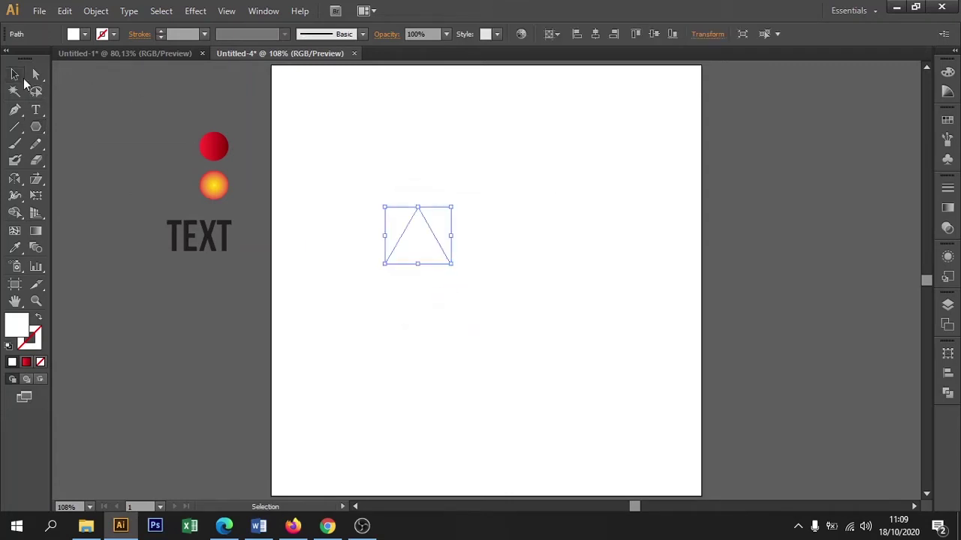
{"action": "left_click_drag", "start_coordinate": [452, 263], "coordinate": [635, 422]}
Step: Fill the triangle with the red circle's gradient and pull its top point higher
{"action": "key", "text": "i"}
{"action": "left_click", "coordinate": [218, 144]}
{"action": "left_click", "coordinate": [35, 75]}
{"action": "left_click_drag", "start_coordinate": [508, 208], "coordinate": [505, 154]}
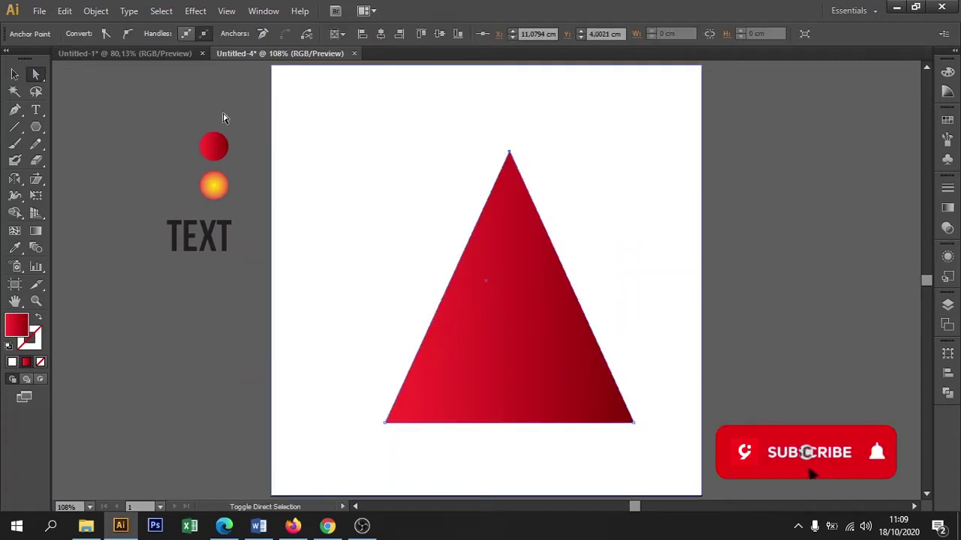
{"action": "left_click", "coordinate": [15, 75]}
Step: Rotate the triangle 90° to point right and centre it horizontally on the artboard
{"action": "left_click", "coordinate": [137, 76]}
{"action": "left_click", "coordinate": [499, 192]}
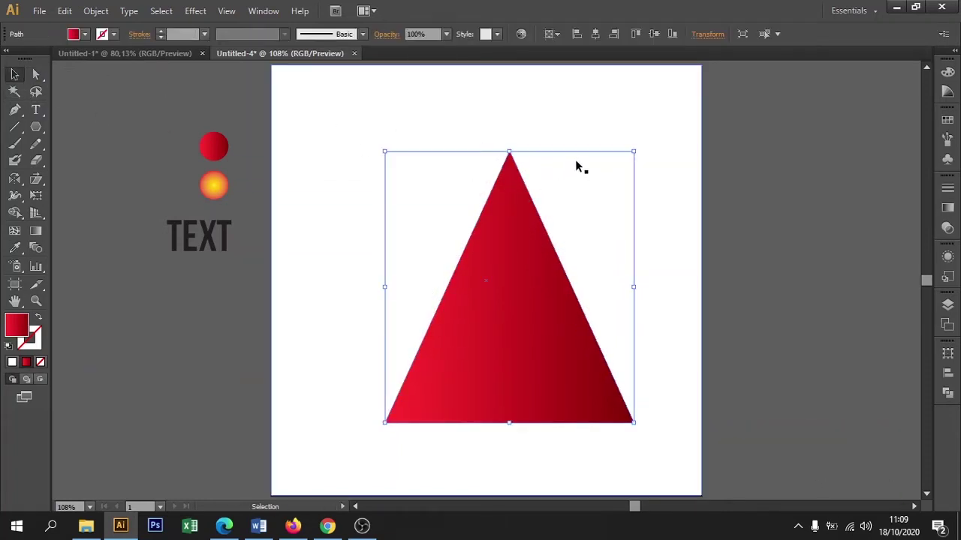
{"action": "left_click_drag", "start_coordinate": [634, 145], "coordinate": [621, 338]}
{"action": "left_click", "coordinate": [595, 33]}
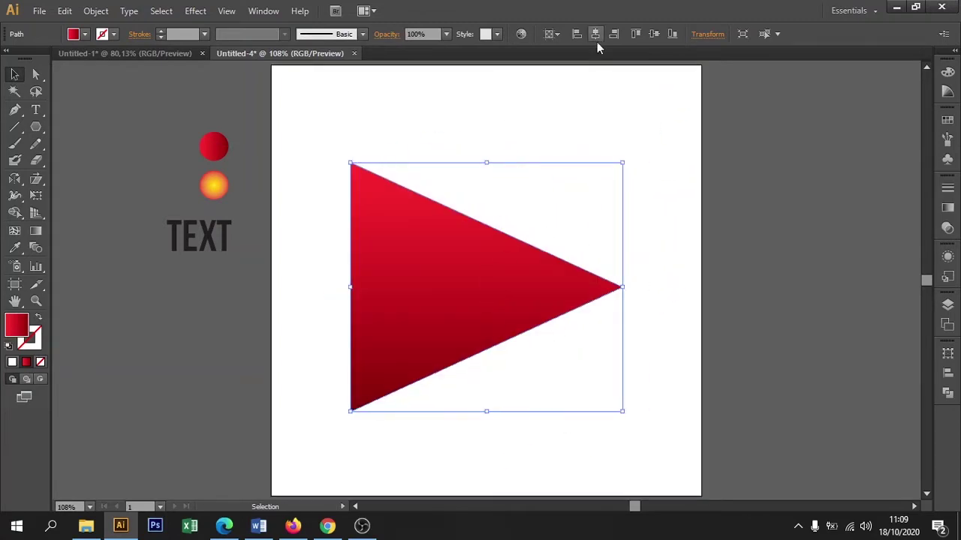
Step: Shorten the triangle by lowering its top edge, centre it vertically, and drag out a copy
{"action": "left_click", "coordinate": [754, 169]}
{"action": "left_click", "coordinate": [462, 282]}
{"action": "left_click_drag", "start_coordinate": [486, 163], "coordinate": [486, 209]}
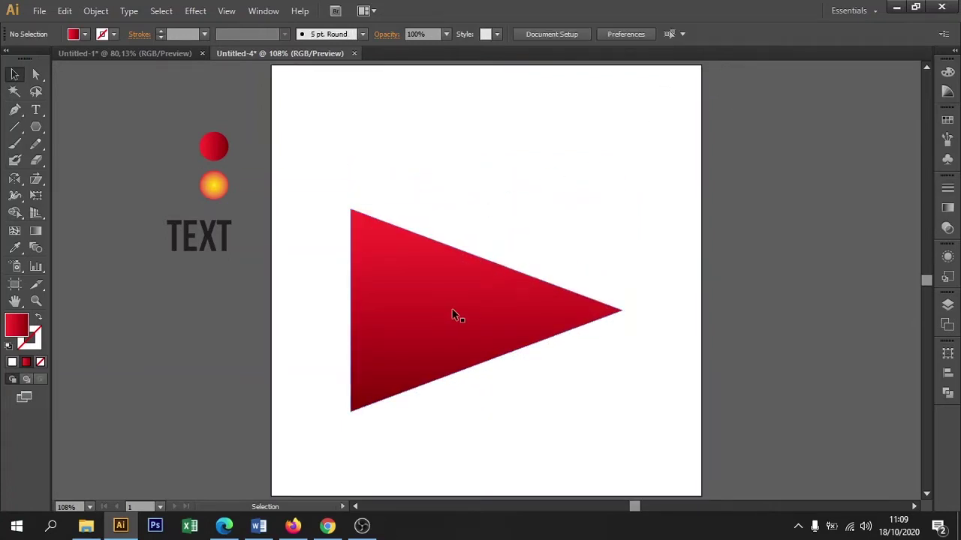
{"action": "left_click", "coordinate": [650, 35]}
{"action": "left_click", "coordinate": [775, 204]}
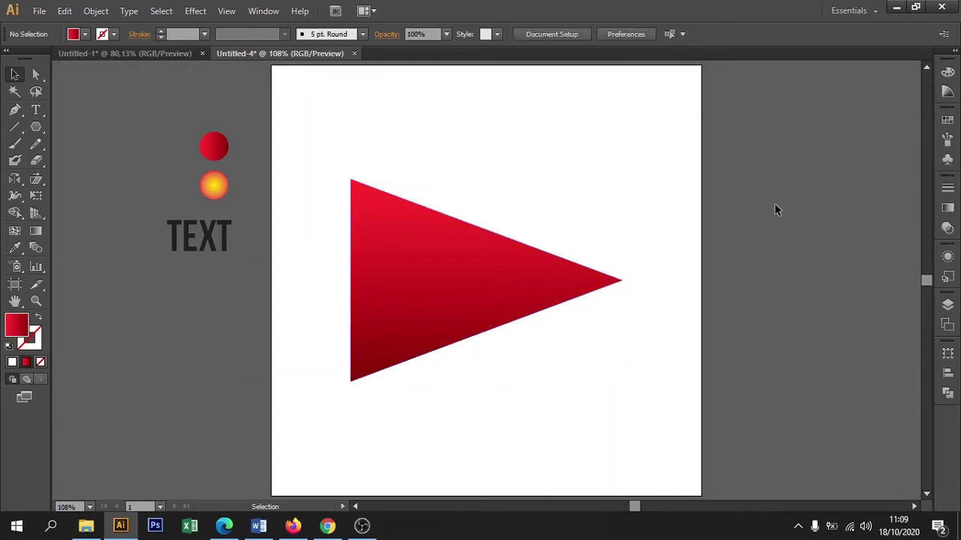
{"action": "left_click", "coordinate": [508, 283]}
{"action": "left_click_drag", "start_coordinate": [477, 289], "coordinate": [495, 263]}
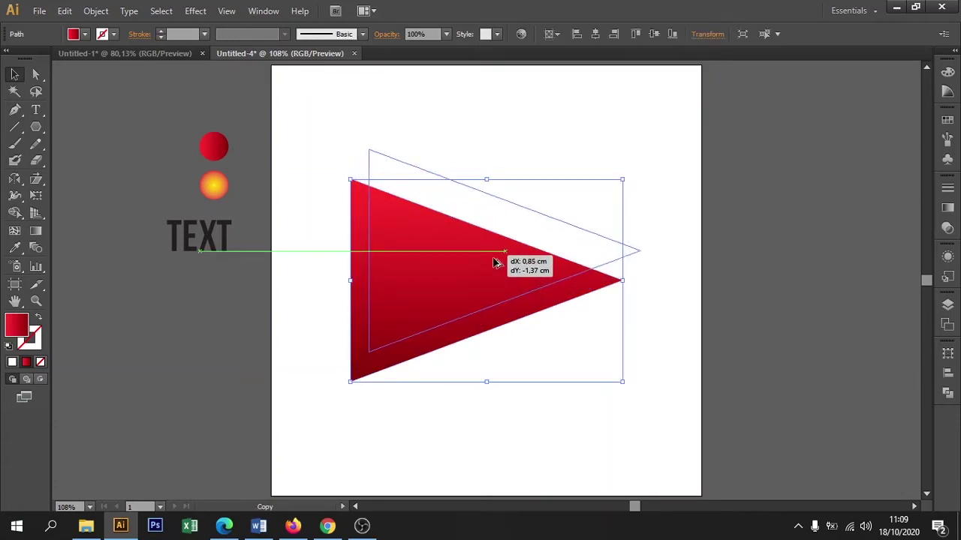
Step: Place the triangle copy up-right of the original and set its blend mode to Multiply
{"action": "left_click_drag", "start_coordinate": [495, 263], "coordinate": [495, 262]}
{"action": "left_click", "coordinate": [386, 34]}
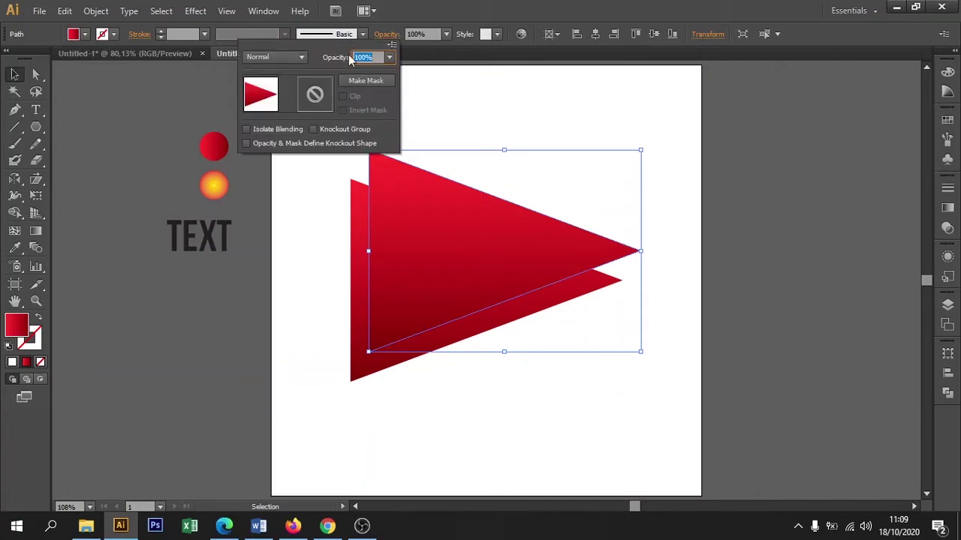
{"action": "left_click", "coordinate": [300, 57]}
{"action": "left_click", "coordinate": [286, 107]}
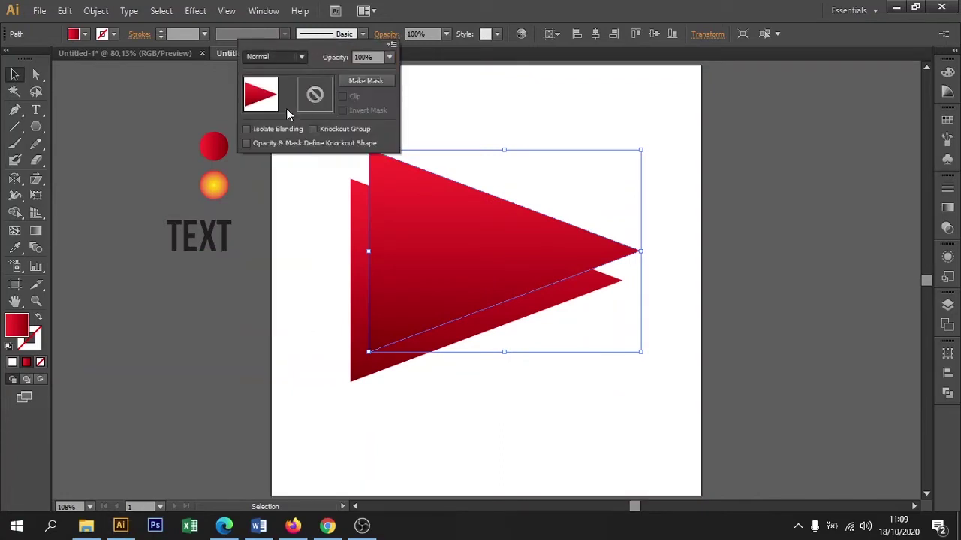
Step: Check the darker overlap, then place a copy of the TEXT sample on the artboard
{"action": "left_click", "coordinate": [756, 213]}
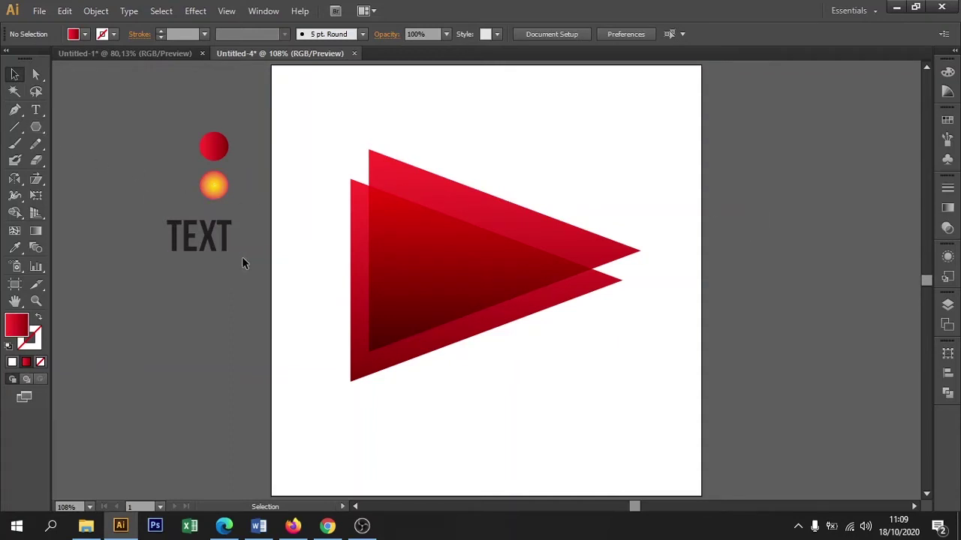
{"action": "left_click", "coordinate": [474, 264]}
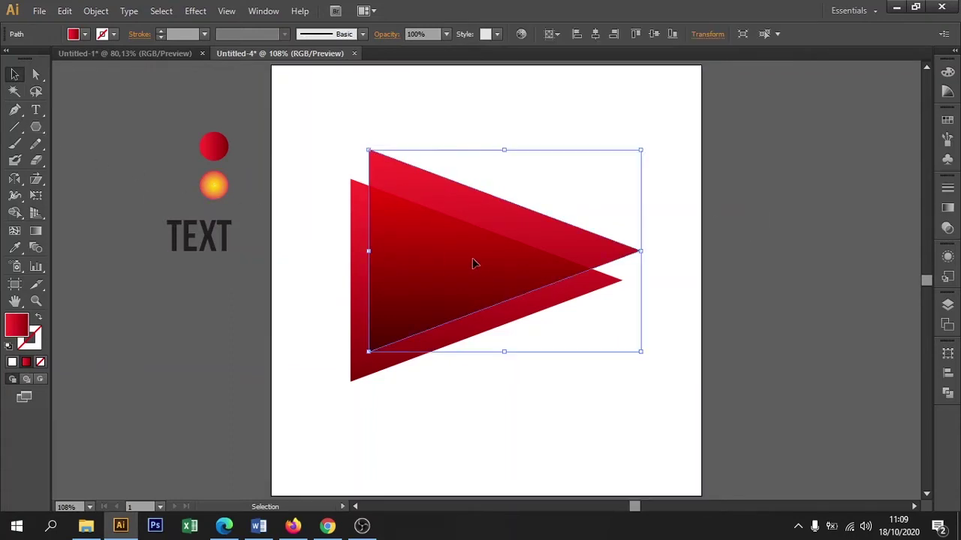
{"action": "left_click", "coordinate": [778, 275]}
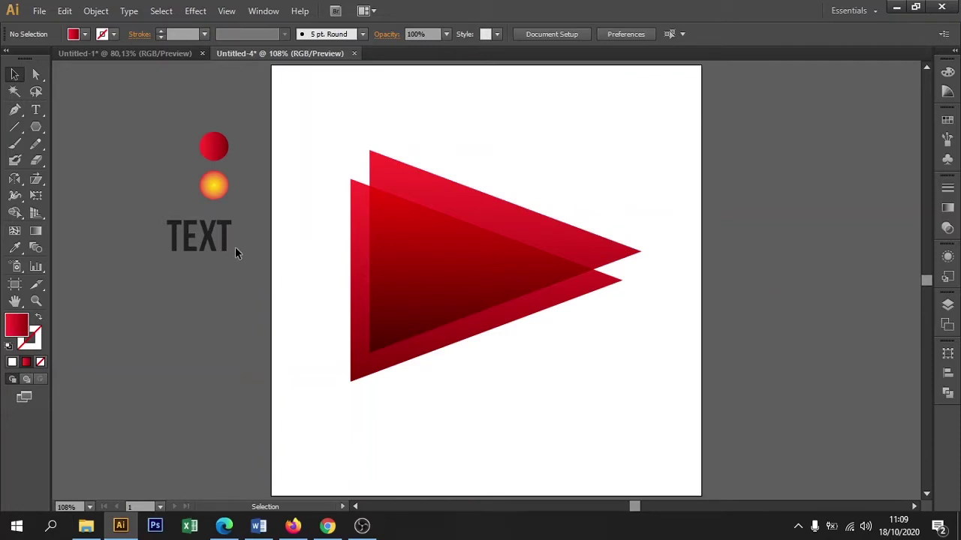
{"action": "left_click_drag", "start_coordinate": [217, 248], "coordinate": [532, 378]}
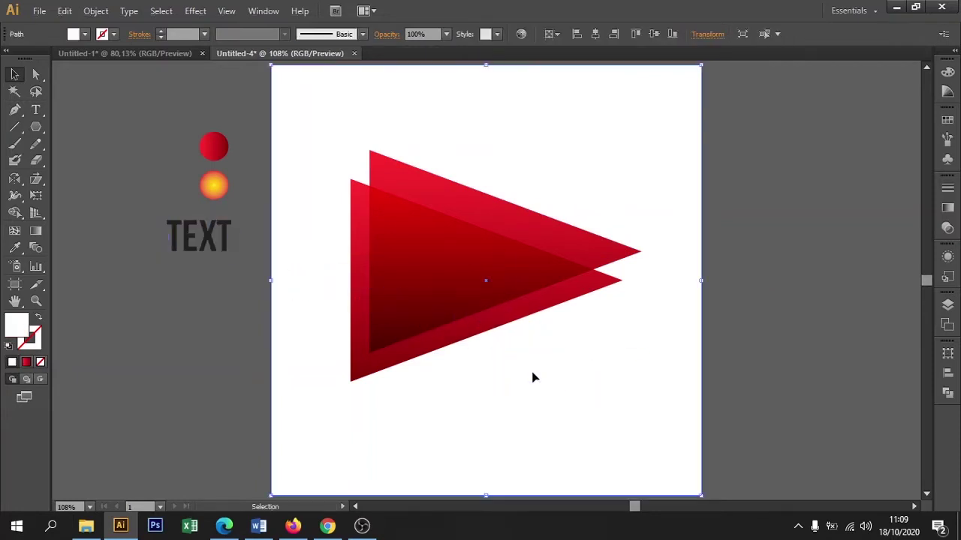
Step: Send the white background rectangle behind everything with Ctrl+Shift+[
{"action": "double_click", "coordinate": [532, 377]}
{"action": "double_click", "coordinate": [801, 346]}
{"action": "left_click", "coordinate": [661, 349]}
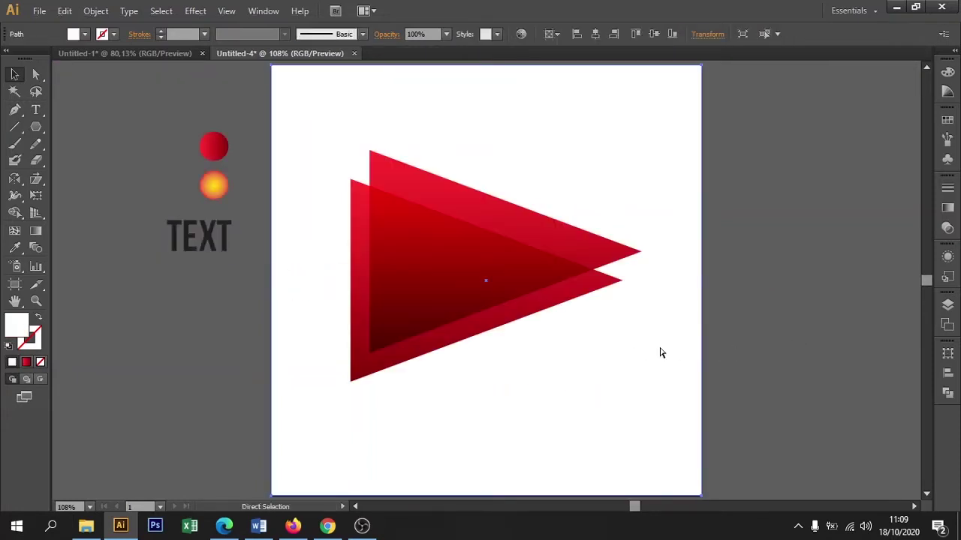
{"action": "key", "text": "ctrl+shift+bracketleft"}
Step: Replace TEXT with BLACK FRIDAY on two lines and left-align them
{"action": "left_click", "coordinate": [704, 352]}
{"action": "double_click", "coordinate": [531, 368]}
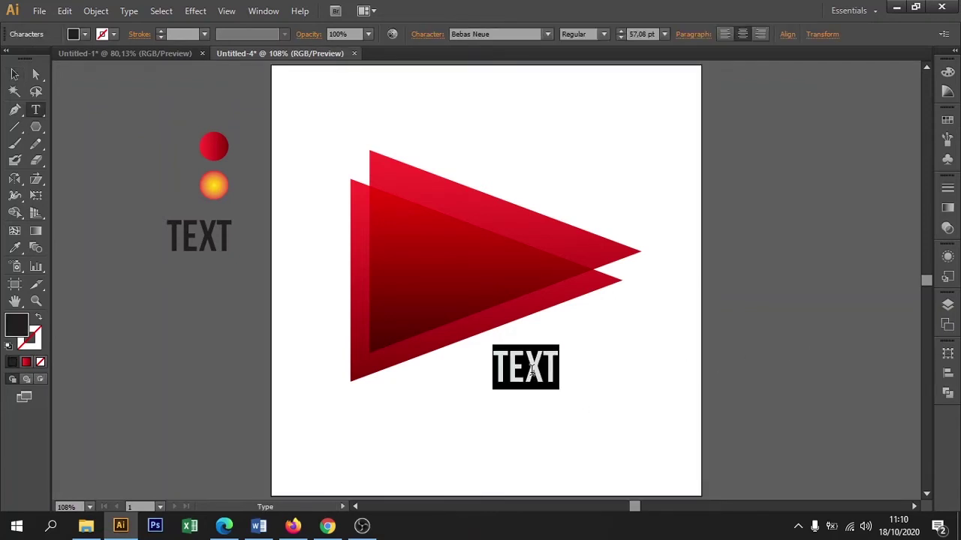
{"action": "type", "text": "BLA"}
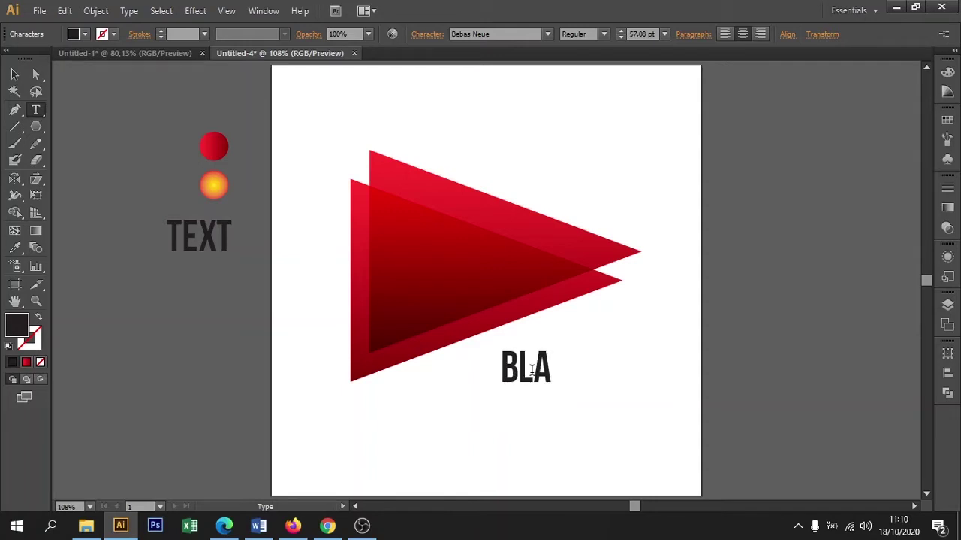
{"action": "type", "text": "CK "}
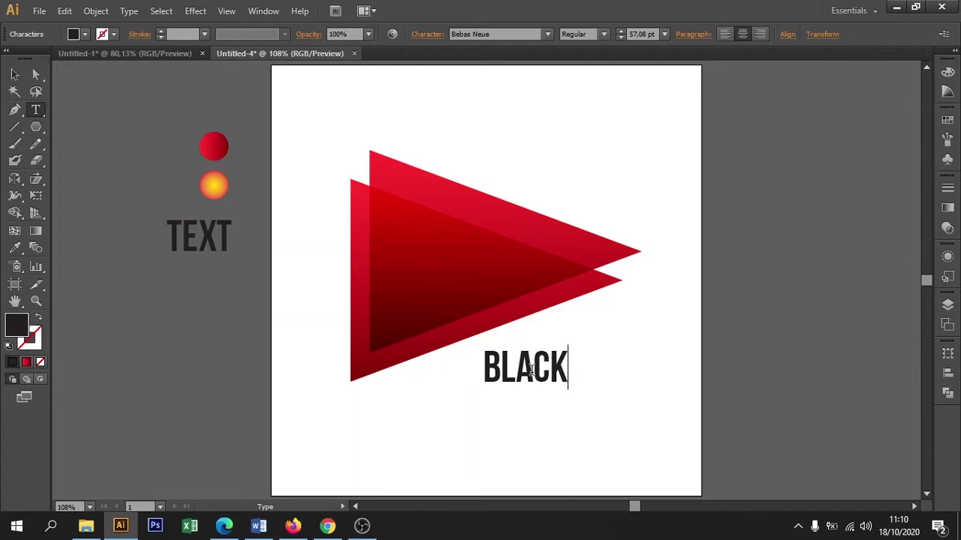
{"action": "type", "text": "FRIDAY"}
{"action": "left_click", "coordinate": [532, 376], "text": "ctrl"}
{"action": "key", "text": "ctrl+a"}
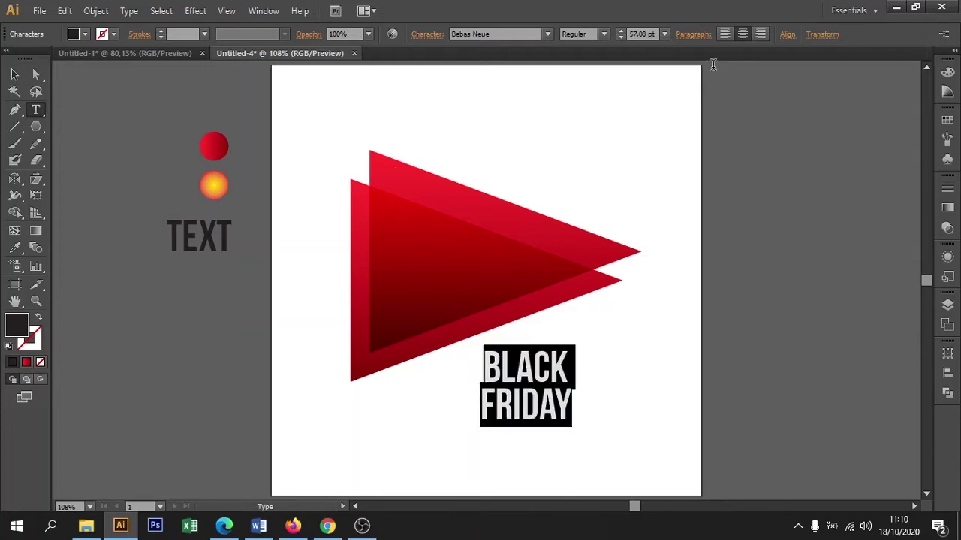
{"action": "left_click", "coordinate": [725, 35]}
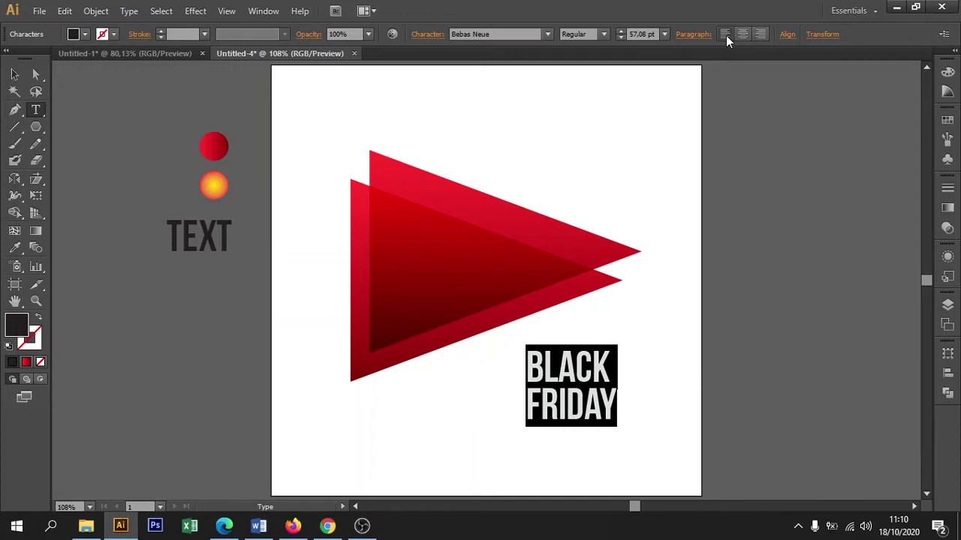
Step: Scale BLACK FRIDAY to about 115 pt, move it over the triangles and bring it to front
{"action": "left_click", "coordinate": [14, 74]}
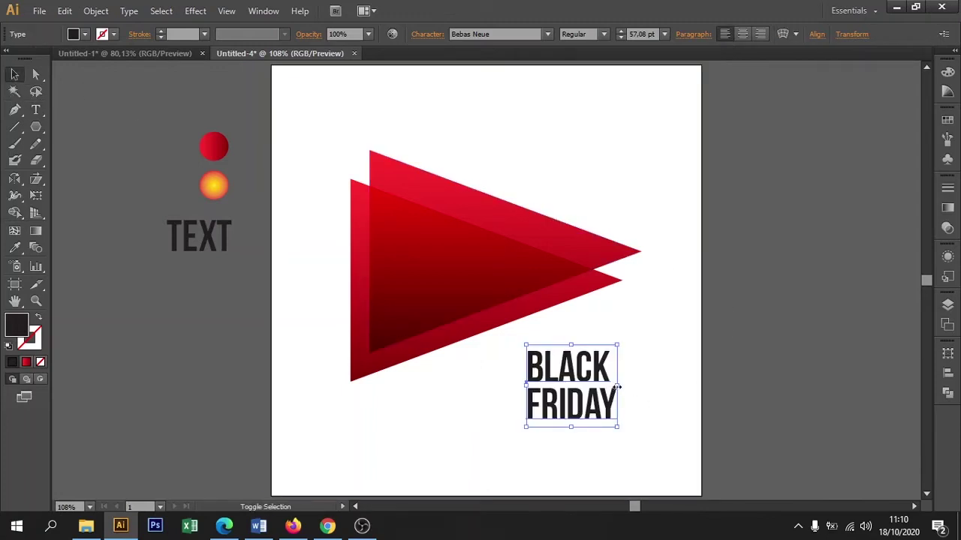
{"action": "left_click_drag", "start_coordinate": [617, 387], "coordinate": [653, 387]}
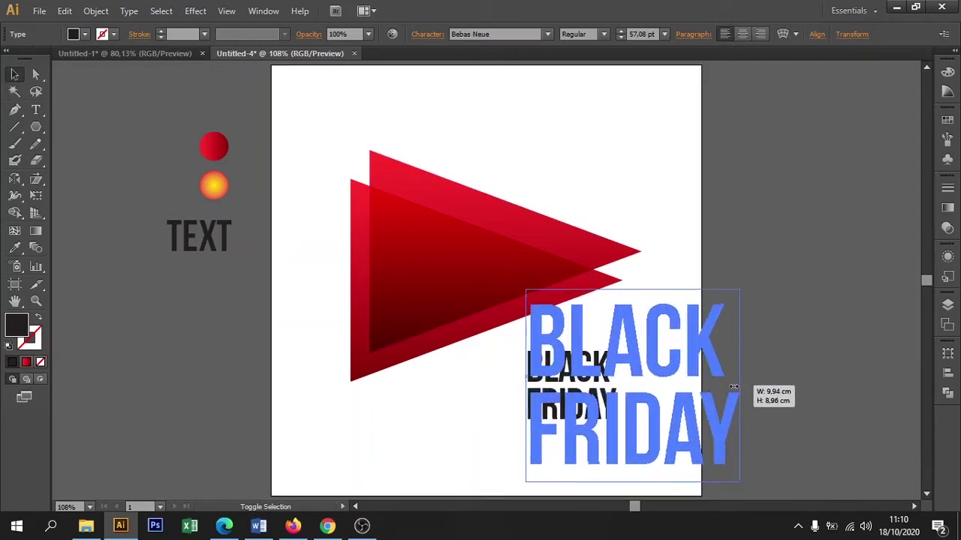
{"action": "left_click_drag", "start_coordinate": [654, 387], "coordinate": [708, 387]}
{"action": "left_click_drag", "start_coordinate": [629, 405], "coordinate": [490, 257]}
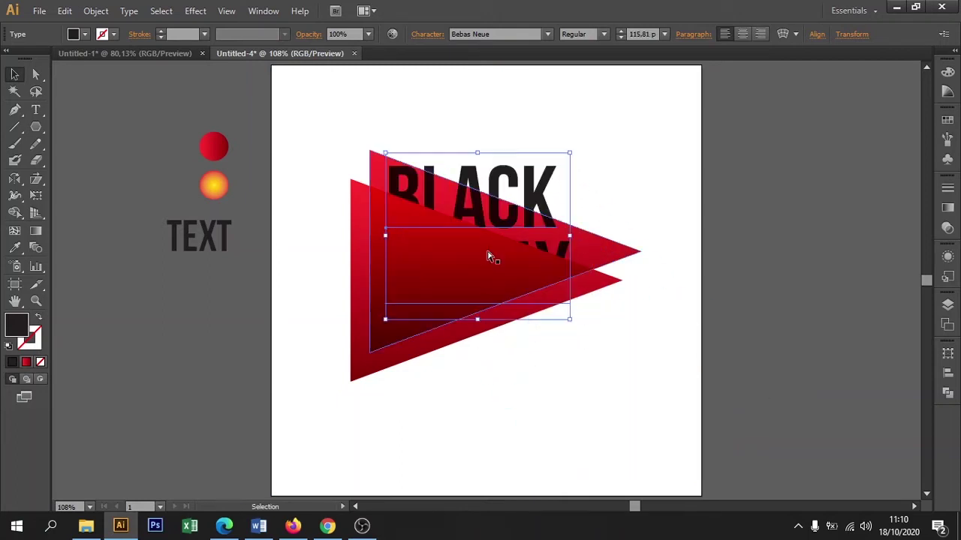
{"action": "key", "text": "ctrl+shift+bracketright"}
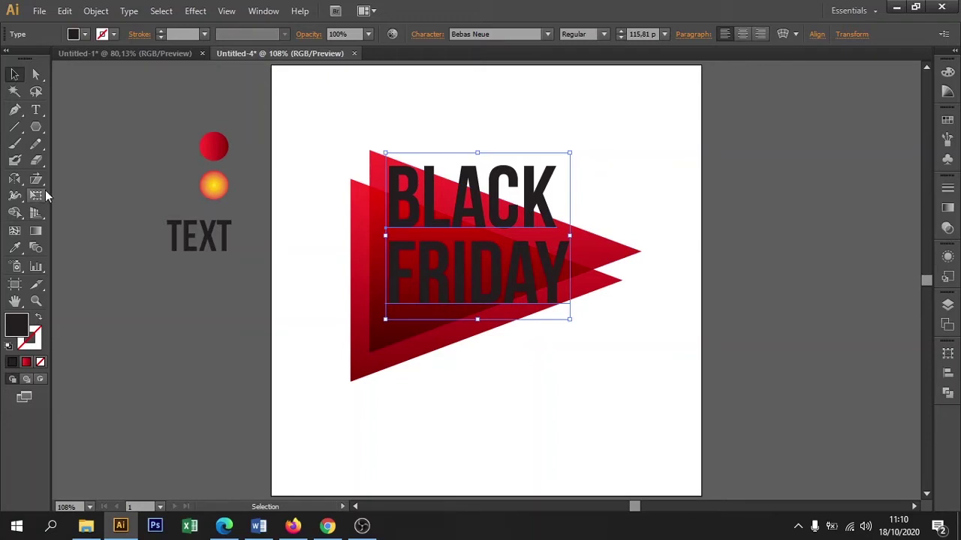
Step: Shear the BLACK FRIDAY text into an upward slant and nudge it into place over the triangles
{"action": "left_click", "coordinate": [41, 179]}
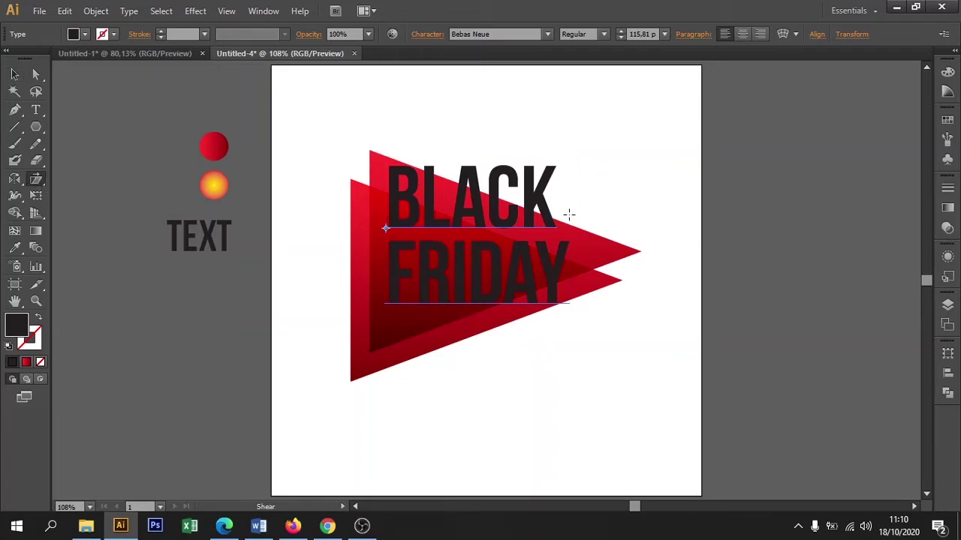
{"action": "left_click_drag", "start_coordinate": [557, 226], "coordinate": [550, 167]}
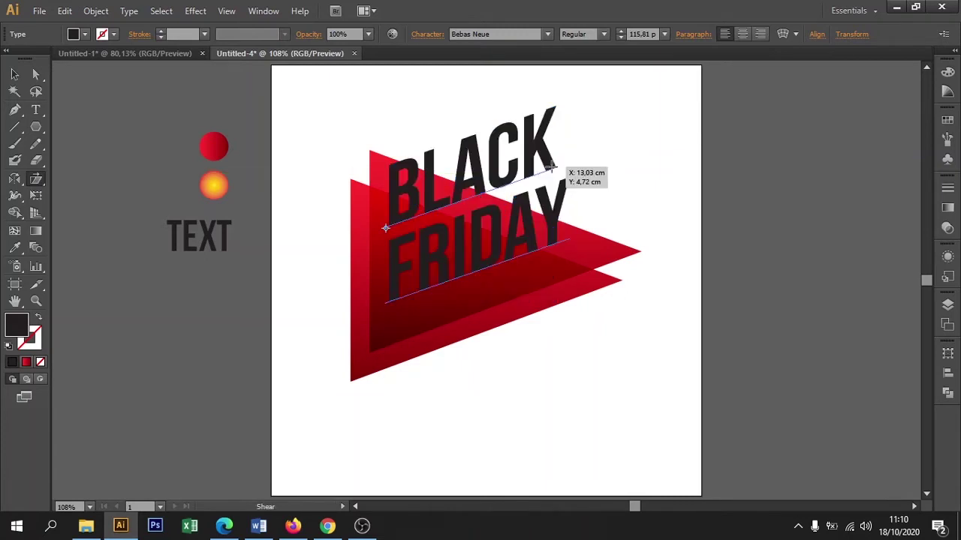
{"action": "left_click", "coordinate": [15, 75]}
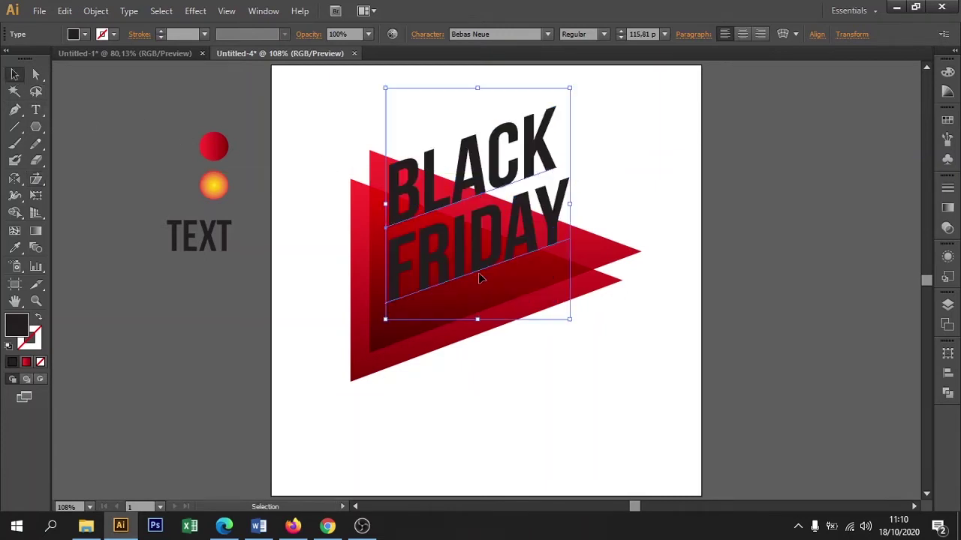
{"action": "left_click_drag", "start_coordinate": [480, 267], "coordinate": [486, 289]}
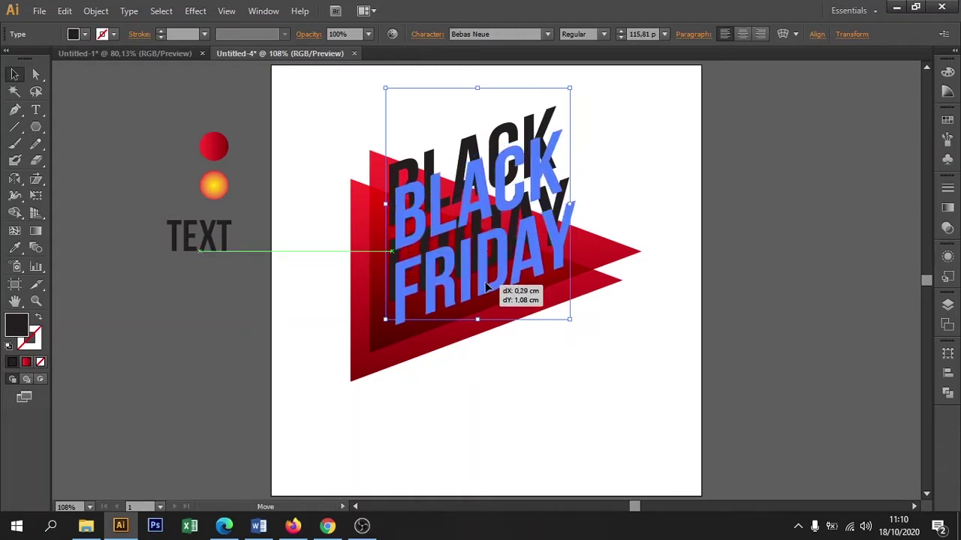
{"action": "left_click_drag", "start_coordinate": [486, 288], "coordinate": [486, 284]}
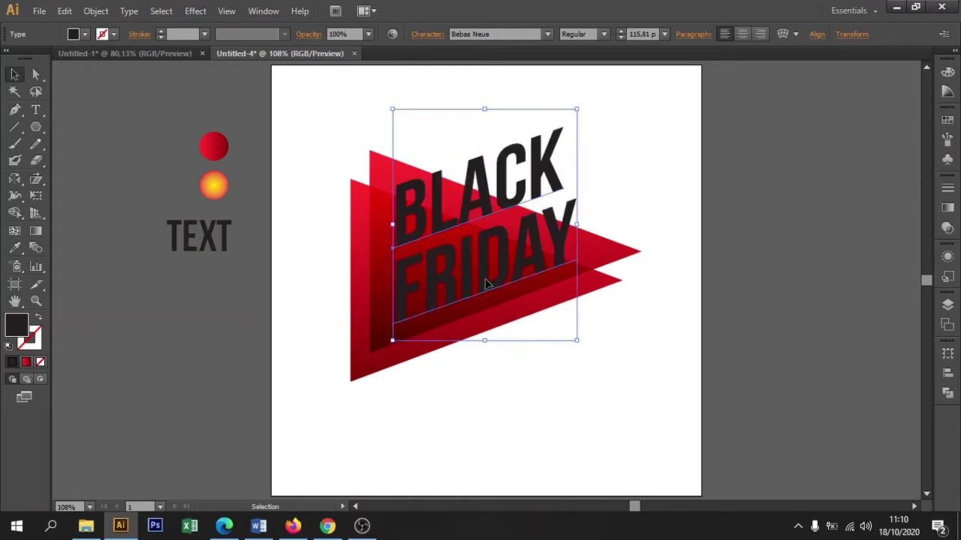
{"action": "left_click", "coordinate": [773, 294]}
{"action": "left_click", "coordinate": [622, 256]}
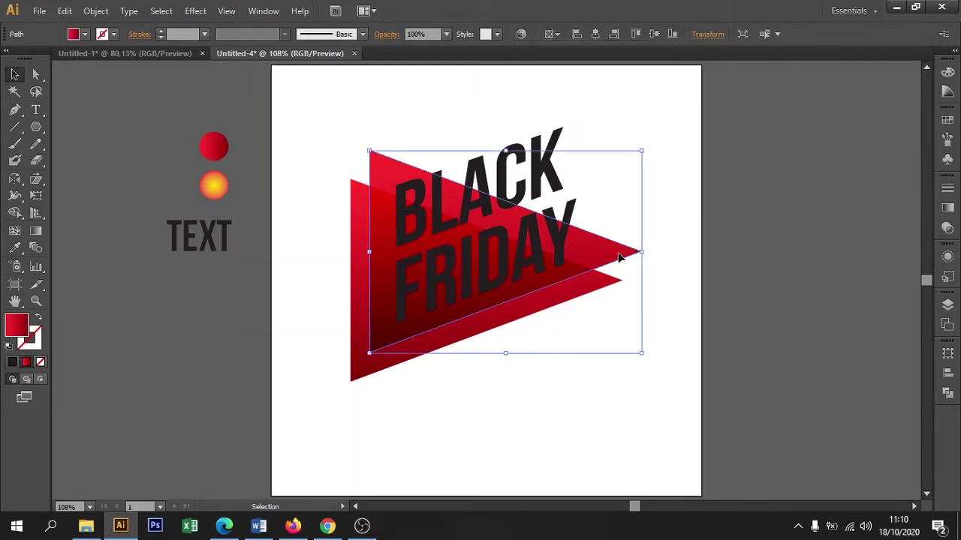
{"action": "left_click", "coordinate": [666, 264]}
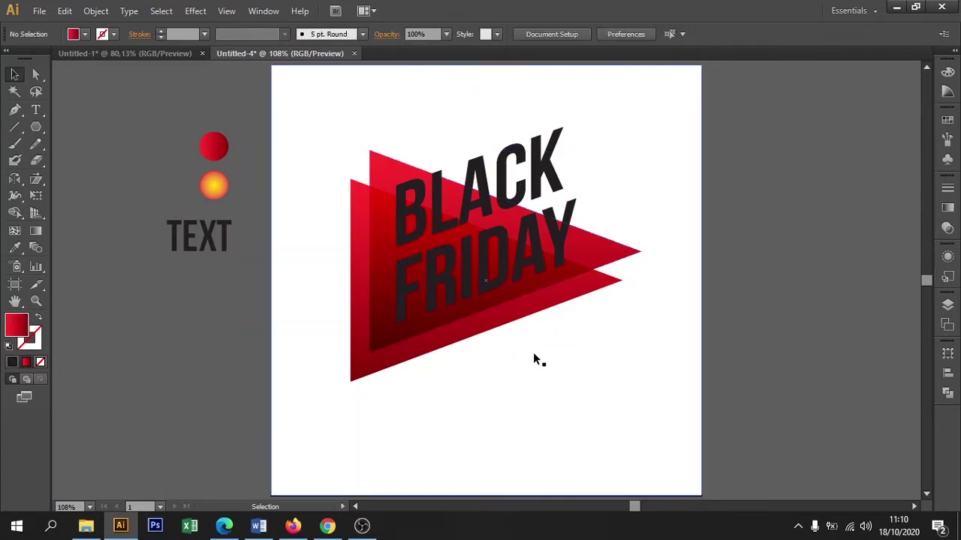
{"action": "left_click", "coordinate": [438, 299]}
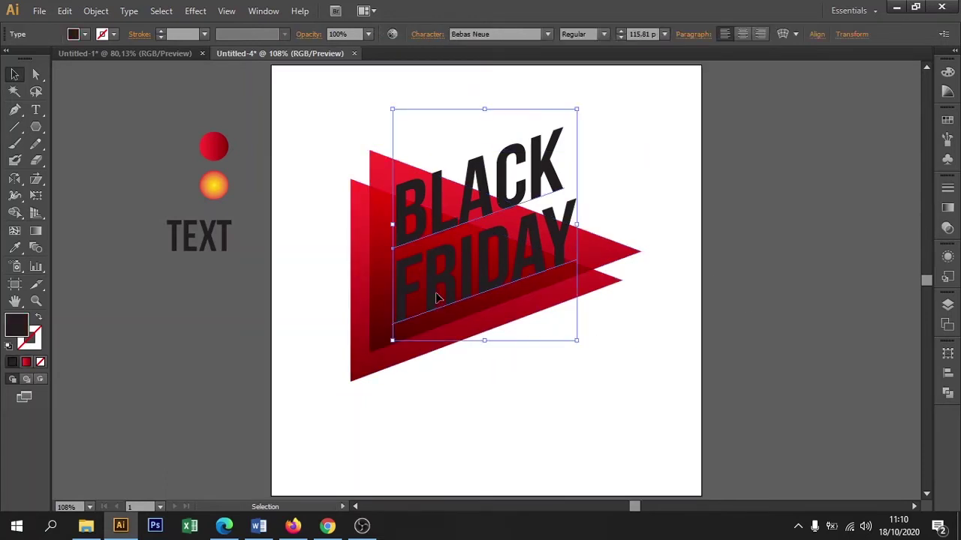
{"action": "left_click", "coordinate": [375, 337]}
{"action": "left_click", "coordinate": [447, 34]}
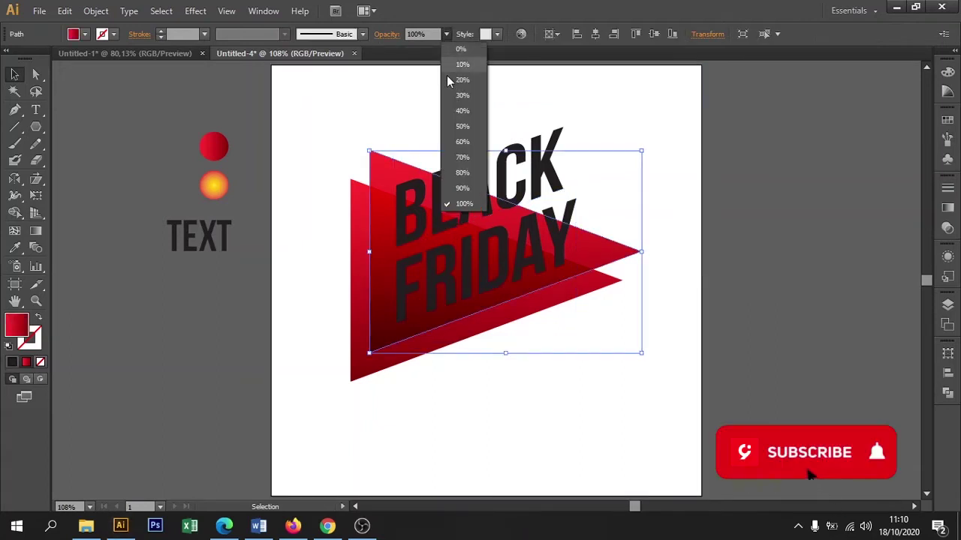
{"action": "left_click", "coordinate": [457, 111]}
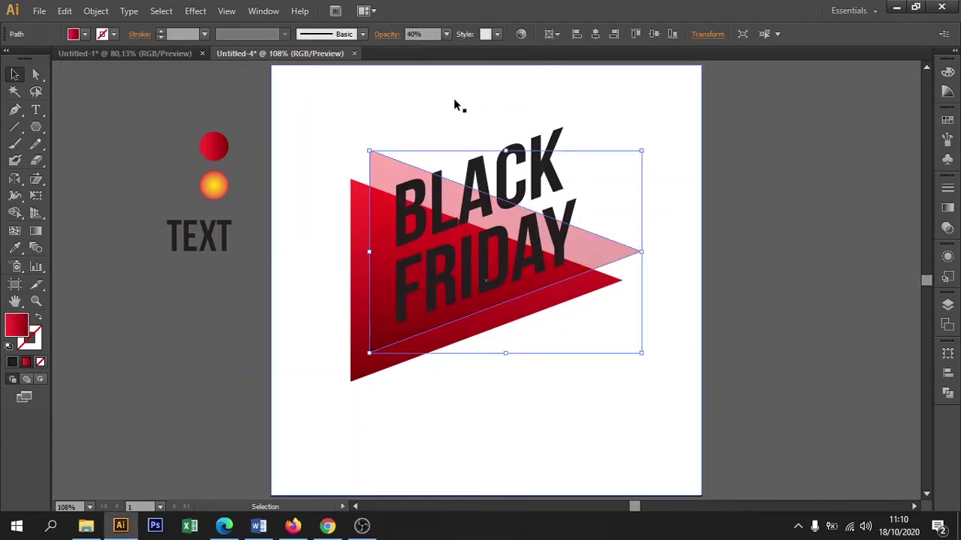
{"action": "key", "text": "ctrl+z"}
{"action": "left_click", "coordinate": [809, 225]}
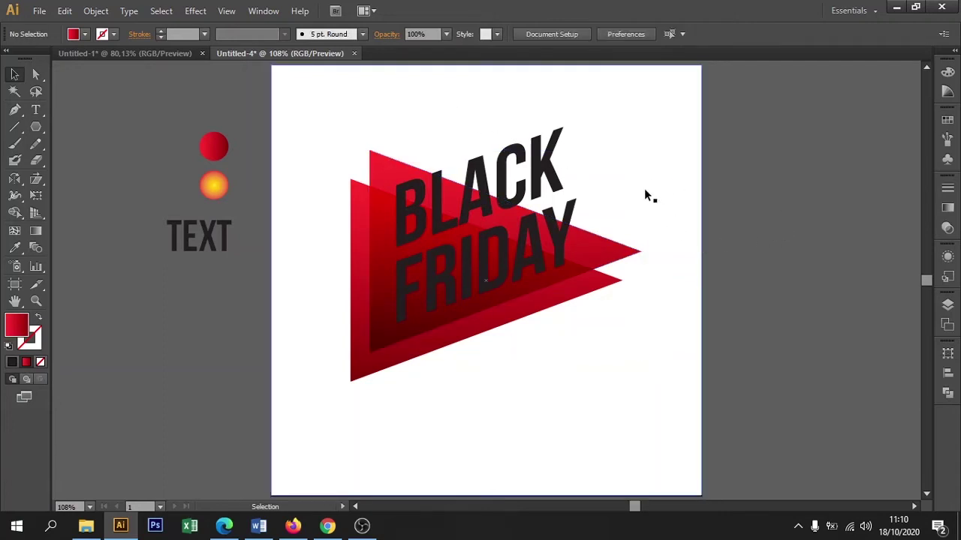
{"action": "left_click", "coordinate": [606, 262]}
Step: Make a small red triangle copy, rotated to point left, right of BLACK
{"action": "mouse_move", "coordinate": [606, 262]}
{"action": "left_mouse_down"}
{"action": "mouse_move", "coordinate": [643, 371]}
{"action": "mouse_move", "coordinate": [538, 352]}
{"action": "left_mouse_up"}
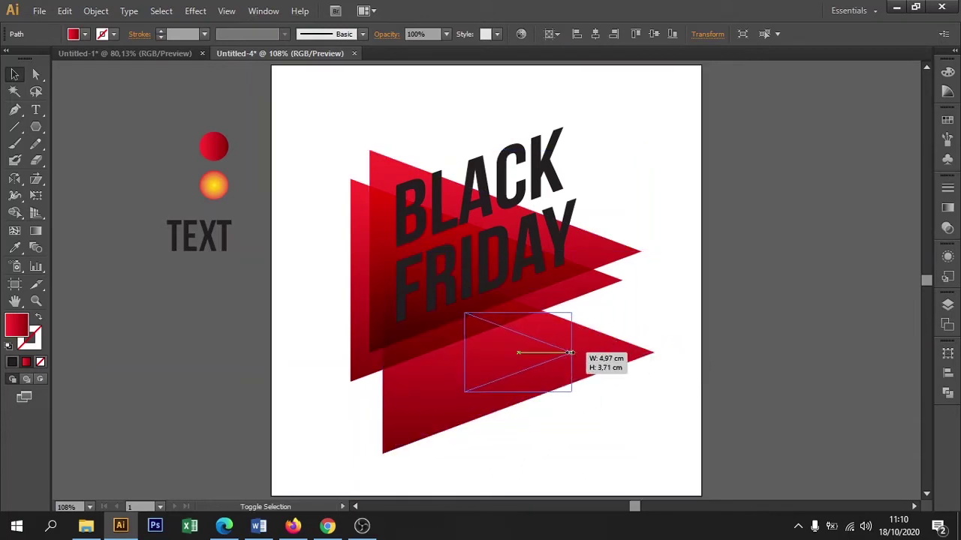
{"action": "mouse_move", "coordinate": [517, 353]}
{"action": "left_mouse_down"}
{"action": "mouse_move", "coordinate": [406, 394]}
{"action": "mouse_move", "coordinate": [489, 387]}
{"action": "mouse_move", "coordinate": [430, 152]}
{"action": "left_mouse_up"}
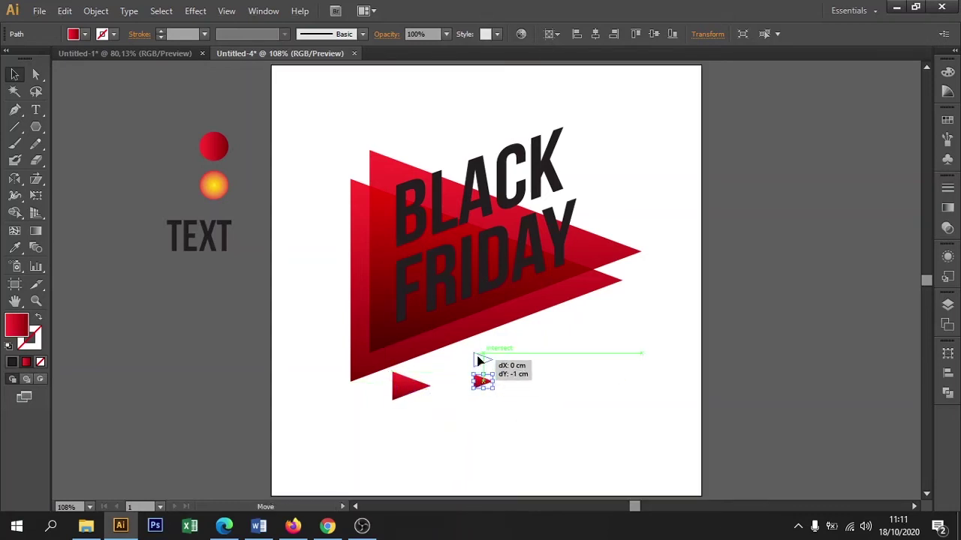
{"action": "left_click_drag", "start_coordinate": [430, 154], "coordinate": [597, 166], "text": "alt"}
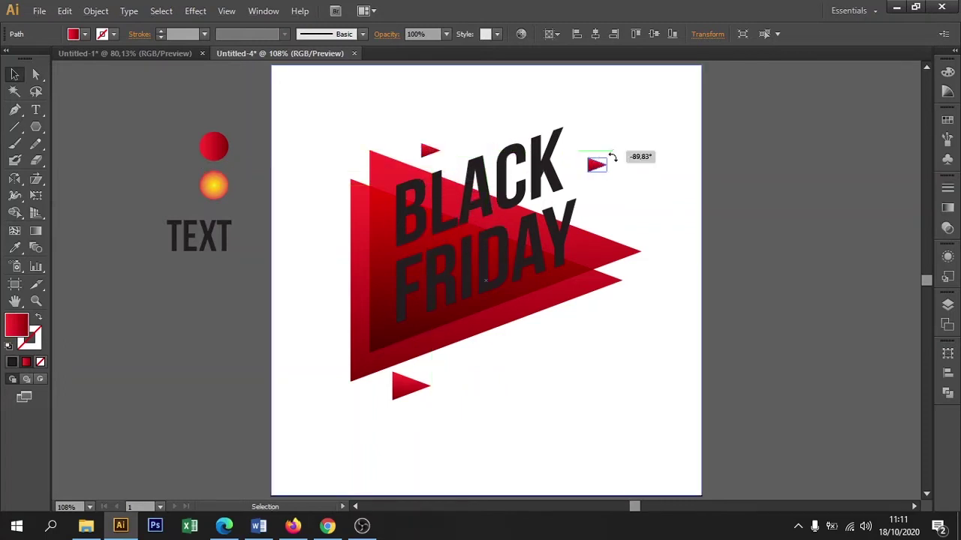
{"action": "left_click_drag", "start_coordinate": [612, 152], "coordinate": [583, 172]}
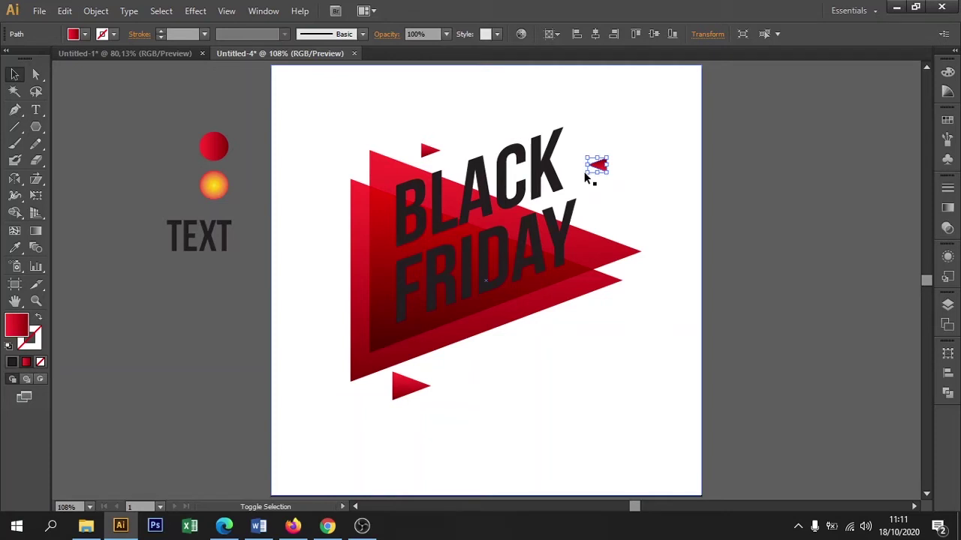
{"action": "left_click_drag", "start_coordinate": [584, 171], "coordinate": [576, 181]}
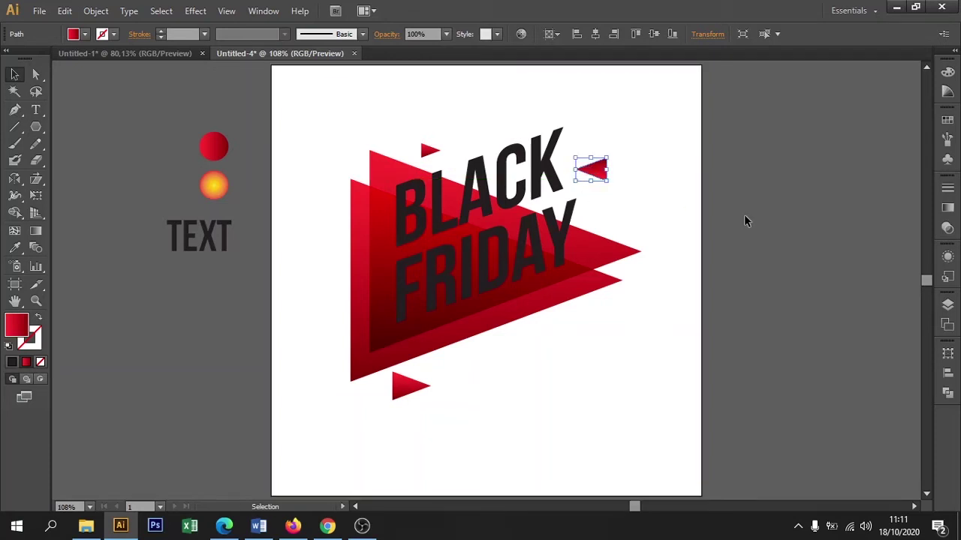
{"action": "left_click", "coordinate": [740, 213]}
{"action": "scroll", "coordinate": [608, 383], "scroll_direction": "up", "scroll_amount": 2}
{"action": "scroll", "coordinate": [597, 418], "scroll_direction": "up", "scroll_amount": 2}
{"action": "scroll", "coordinate": [572, 412], "scroll_direction": "up", "scroll_amount": 1}
{"action": "left_click_drag", "start_coordinate": [390, 241], "coordinate": [378, 292]}
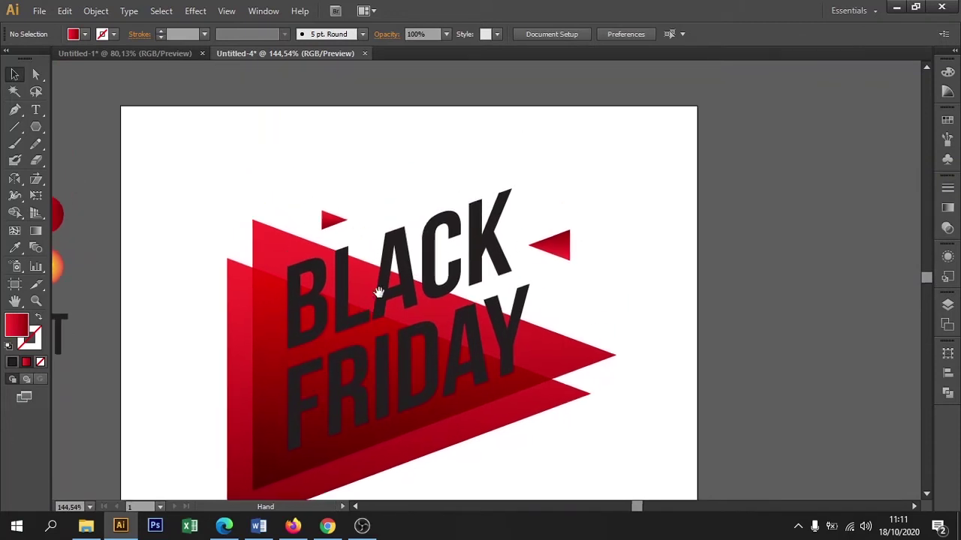
Step: Draw a thin slanted black line above BLACK, parallel to the lettering
{"action": "left_click_drag", "start_coordinate": [140, 205], "coordinate": [200, 167]}
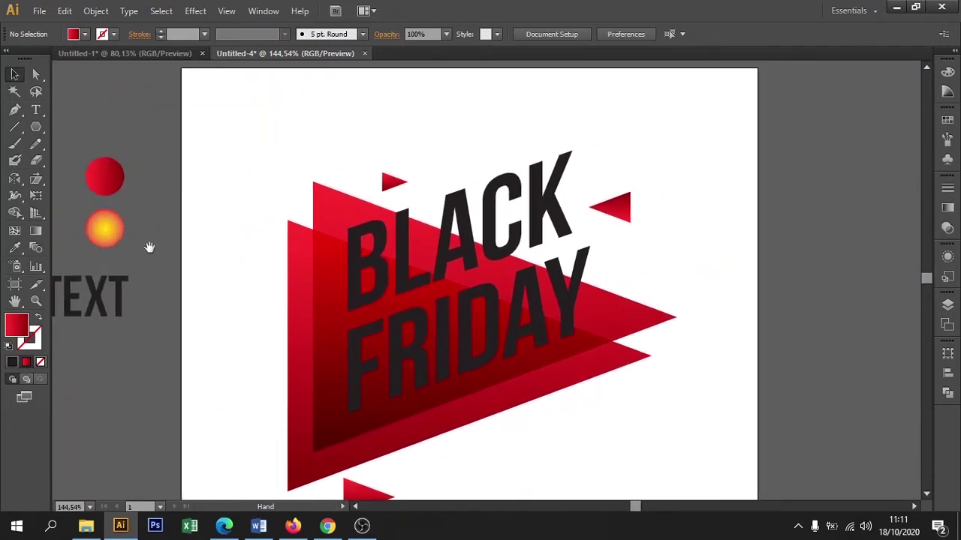
{"action": "left_click", "coordinate": [15, 126]}
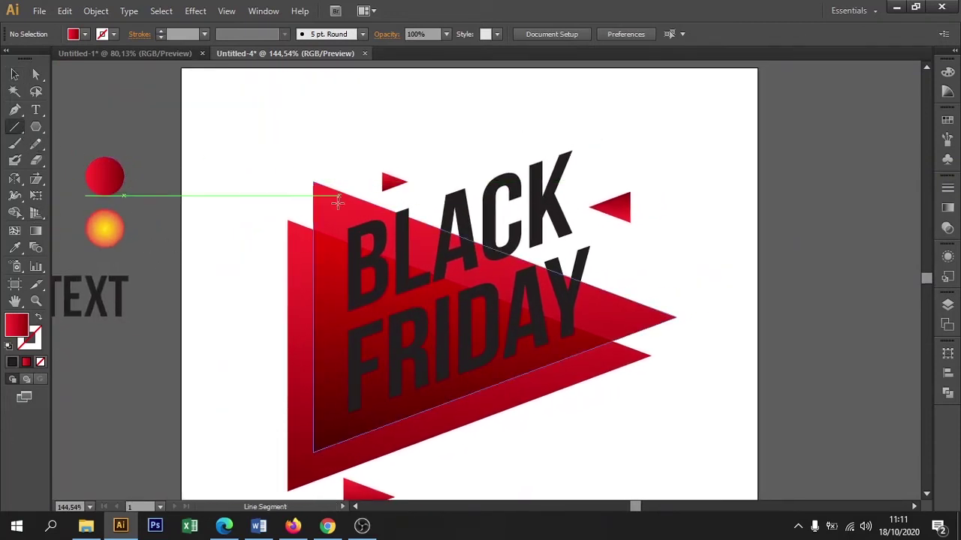
{"action": "left_click_drag", "start_coordinate": [335, 220], "coordinate": [471, 176]}
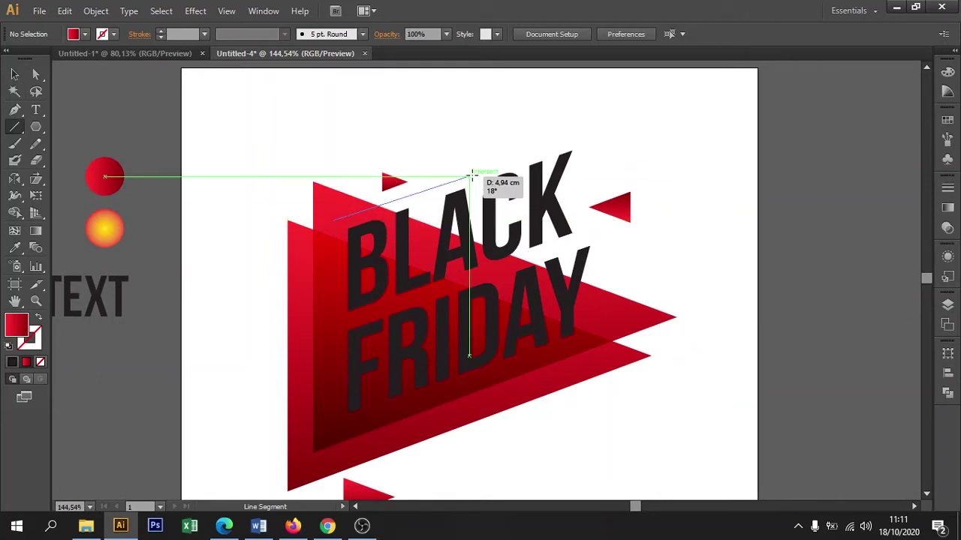
{"action": "left_click_drag", "start_coordinate": [471, 175], "coordinate": [469, 177]}
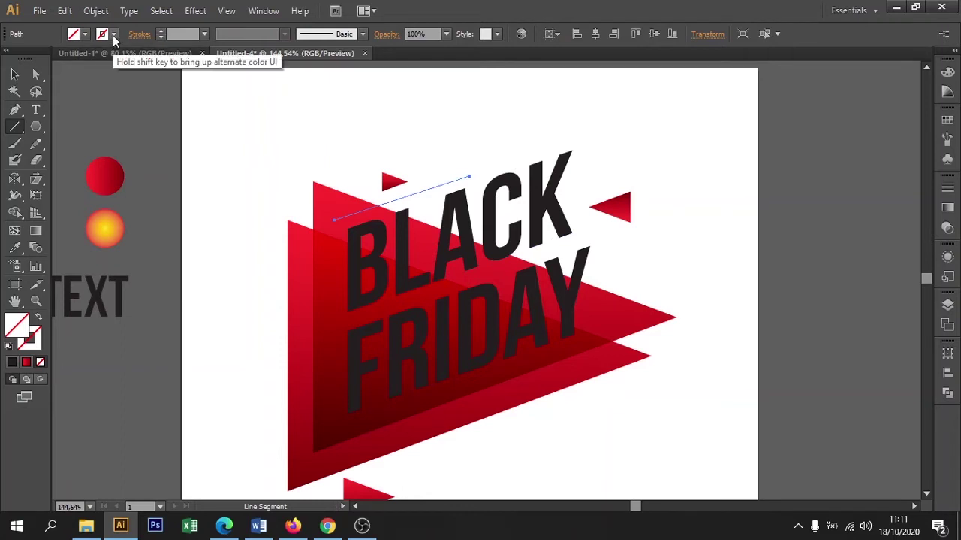
{"action": "left_click", "coordinate": [113, 35]}
{"action": "left_click", "coordinate": [39, 58]}
{"action": "key", "text": "Escape"}
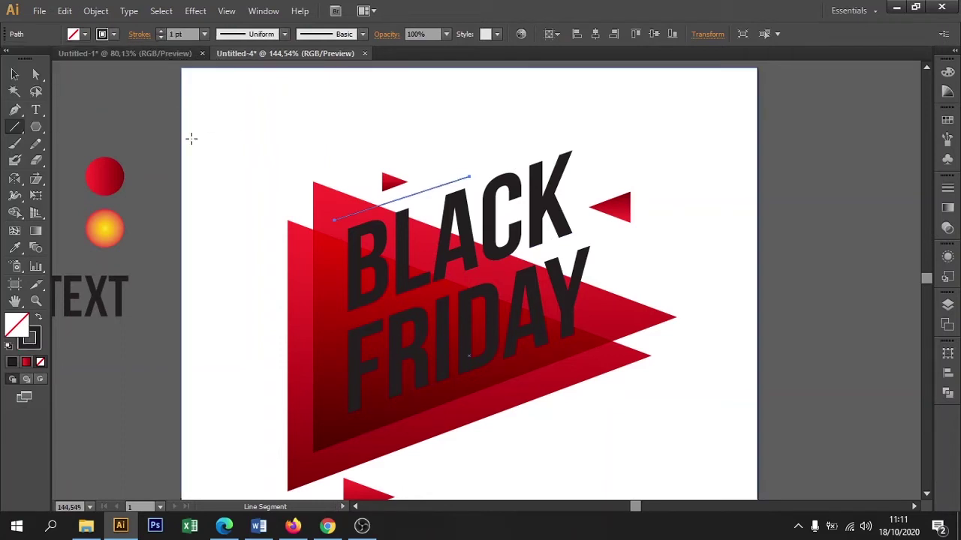
{"action": "left_click", "coordinate": [15, 75]}
{"action": "left_click", "coordinate": [114, 83]}
Step: Duplicate the line to the lower left of the triangles and alongside the lettering
{"action": "left_click_drag", "start_coordinate": [172, 130], "coordinate": [236, 105]}
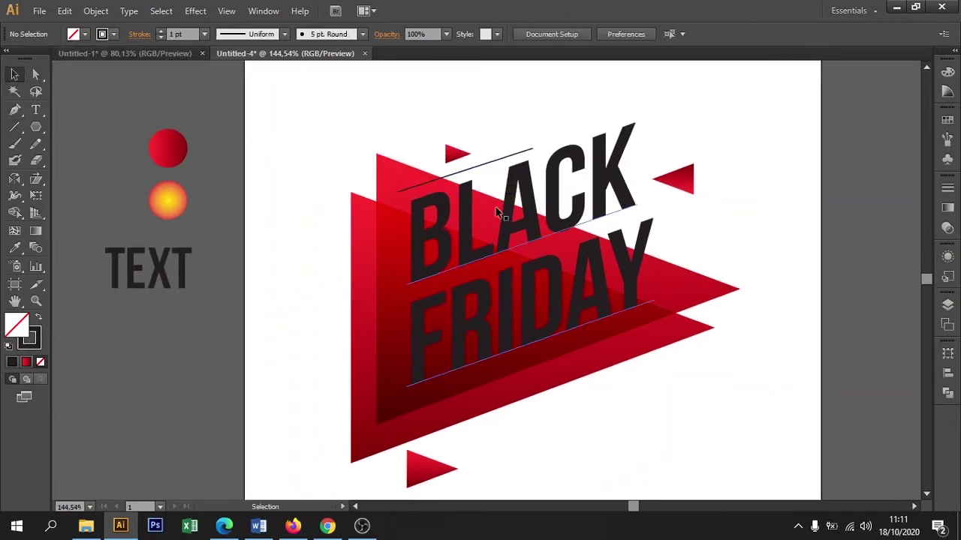
{"action": "mouse_move", "coordinate": [509, 160]}
{"action": "left_mouse_down"}
{"action": "mouse_move", "coordinate": [664, 213]}
{"action": "mouse_move", "coordinate": [610, 239]}
{"action": "mouse_move", "coordinate": [415, 417]}
{"action": "mouse_move", "coordinate": [430, 408]}
{"action": "left_mouse_up"}
{"action": "left_click", "coordinate": [294, 352]}
{"action": "scroll", "coordinate": [254, 351], "scroll_direction": "down", "scroll_amount": 3}
{"action": "mouse_move", "coordinate": [308, 331]}
{"action": "left_mouse_down"}
{"action": "mouse_move", "coordinate": [337, 270]}
{"action": "mouse_move", "coordinate": [318, 348]}
{"action": "left_mouse_up"}
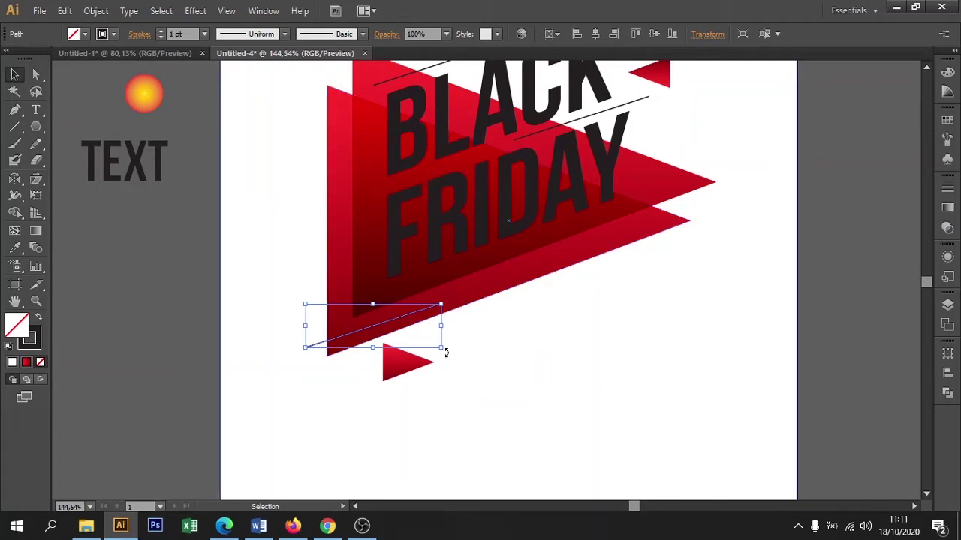
Step: Adjust the right endpoint of the lower-left line with Direct Selection
{"action": "left_click", "coordinate": [39, 75]}
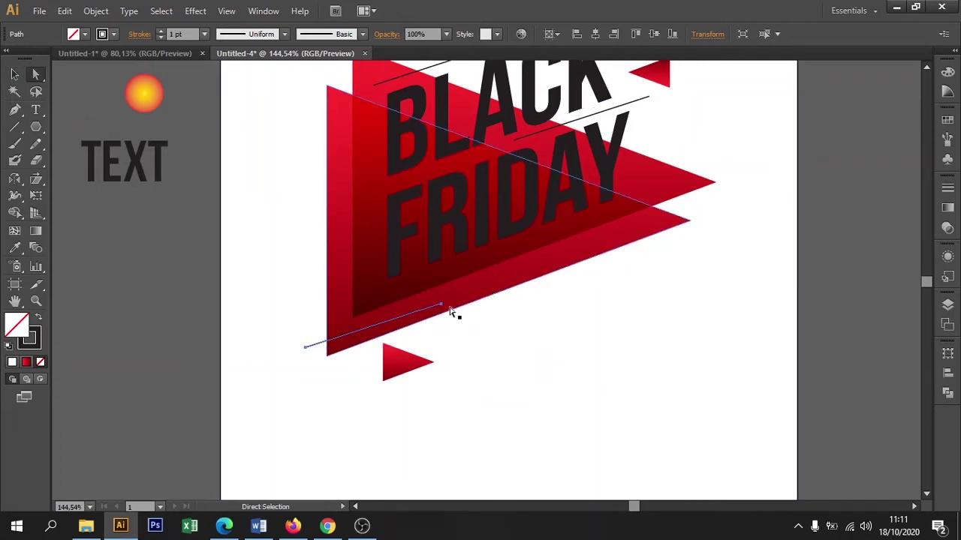
{"action": "left_click", "coordinate": [442, 307]}
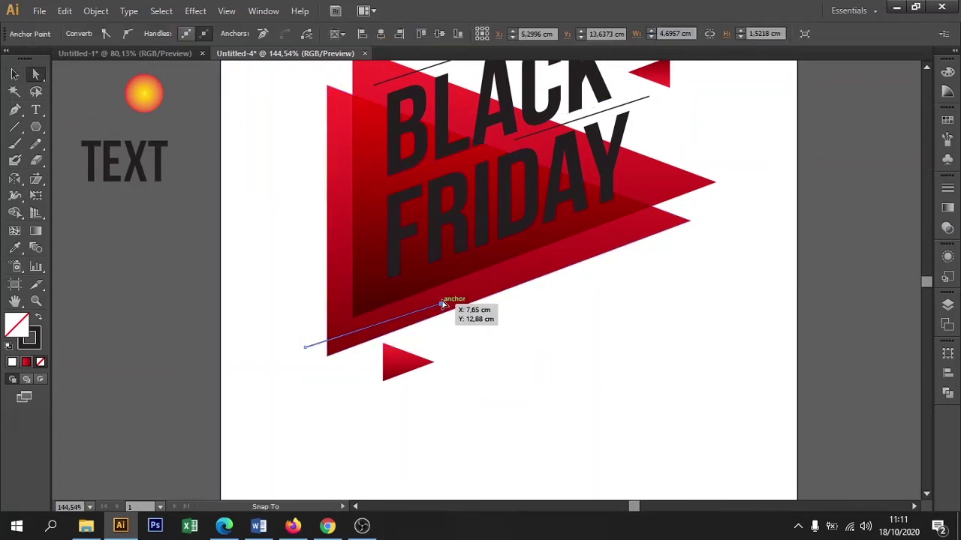
{"action": "left_click", "coordinate": [679, 347]}
{"action": "mouse_move", "coordinate": [703, 320]}
{"action": "left_mouse_down"}
{"action": "mouse_move", "coordinate": [597, 397]}
{"action": "mouse_move", "coordinate": [660, 379]}
{"action": "left_mouse_up"}
{"action": "left_click_drag", "start_coordinate": [38, 134], "coordinate": [71, 154]}
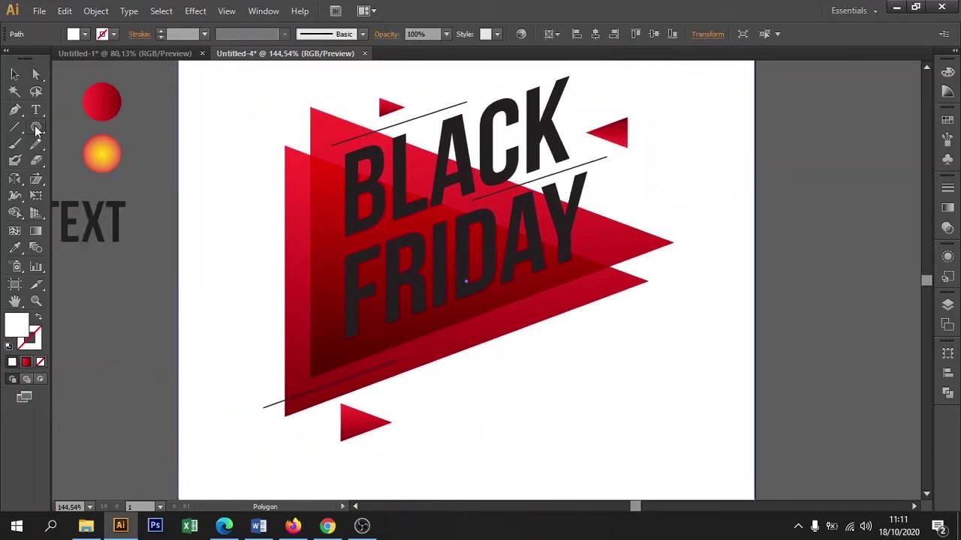
Step: Draw a small red-gradient circle and place it, shrunk, near the top of BLACK
{"action": "left_click_drag", "start_coordinate": [224, 197], "coordinate": [244, 223]}
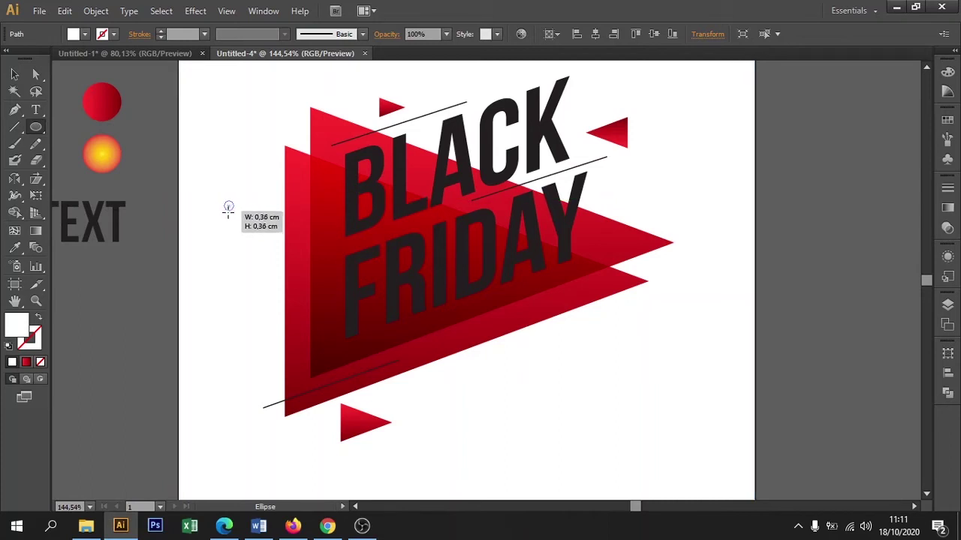
{"action": "key", "text": "i"}
{"action": "left_click", "coordinate": [109, 103]}
{"action": "left_click", "coordinate": [17, 75]}
{"action": "left_click_drag", "start_coordinate": [234, 212], "coordinate": [477, 103]}
{"action": "left_click_drag", "start_coordinate": [478, 106], "coordinate": [478, 101]}
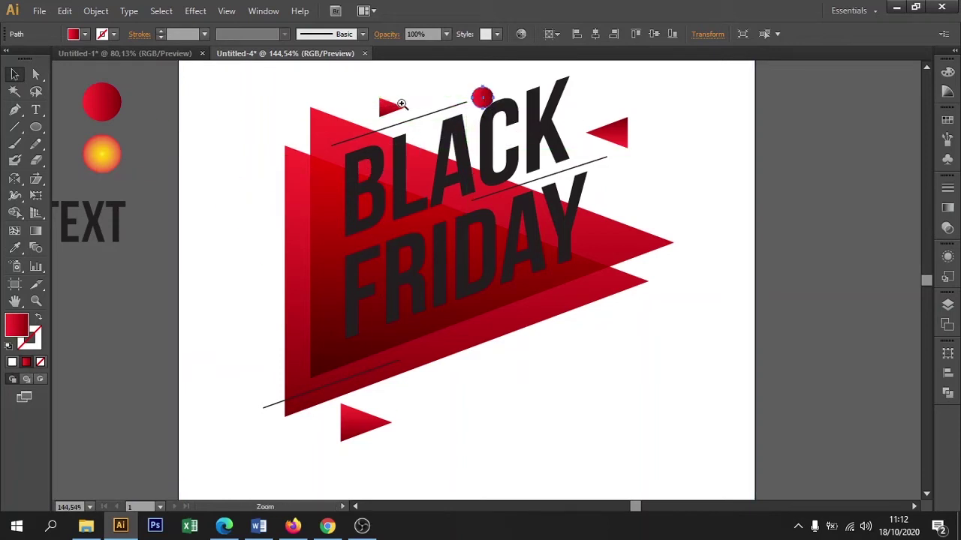
{"action": "scroll", "coordinate": [465, 82], "scroll_direction": "up", "scroll_amount": 5}
{"action": "left_click_drag", "start_coordinate": [613, 194], "coordinate": [532, 216]}
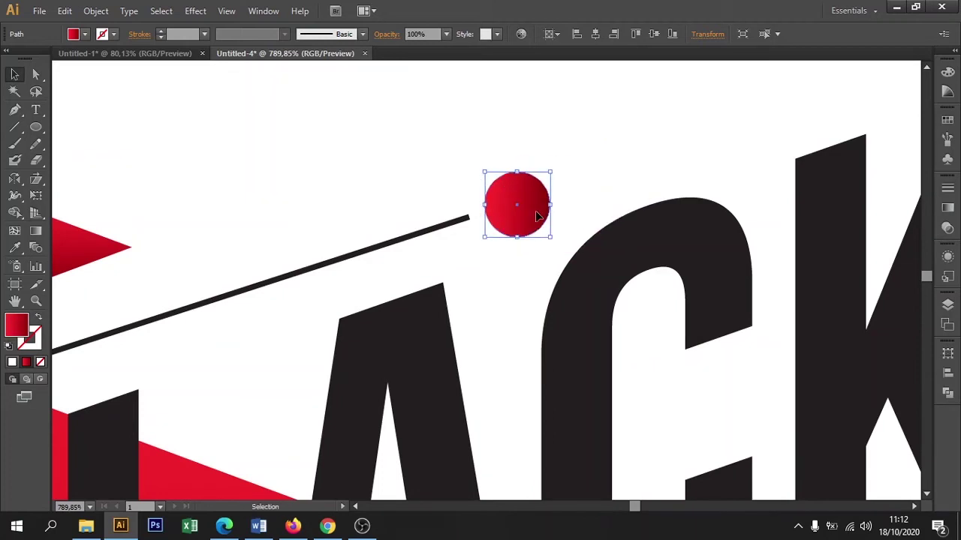
Step: Copy the red dot to just below the large triangles, beside the small lower triangle
{"action": "key", "text": "ctrl+0"}
{"action": "left_click_drag", "start_coordinate": [311, 154], "coordinate": [478, 267]}
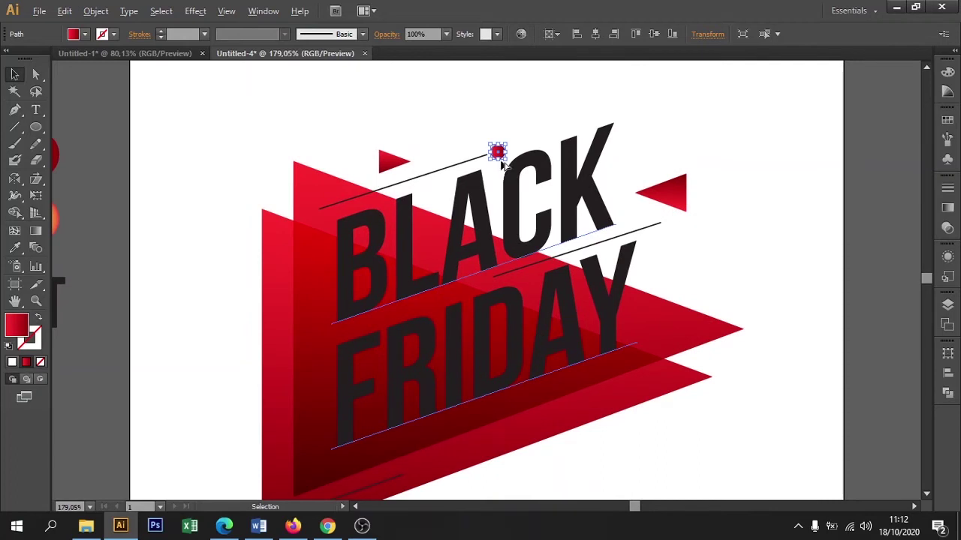
{"action": "mouse_move", "coordinate": [500, 159]}
{"action": "left_mouse_down"}
{"action": "mouse_move", "coordinate": [273, 425]}
{"action": "mouse_move", "coordinate": [469, 485]}
{"action": "left_mouse_up"}
{"action": "left_click_drag", "start_coordinate": [558, 475], "coordinate": [564, 407]}
{"action": "left_click_drag", "start_coordinate": [224, 337], "coordinate": [614, 448]}
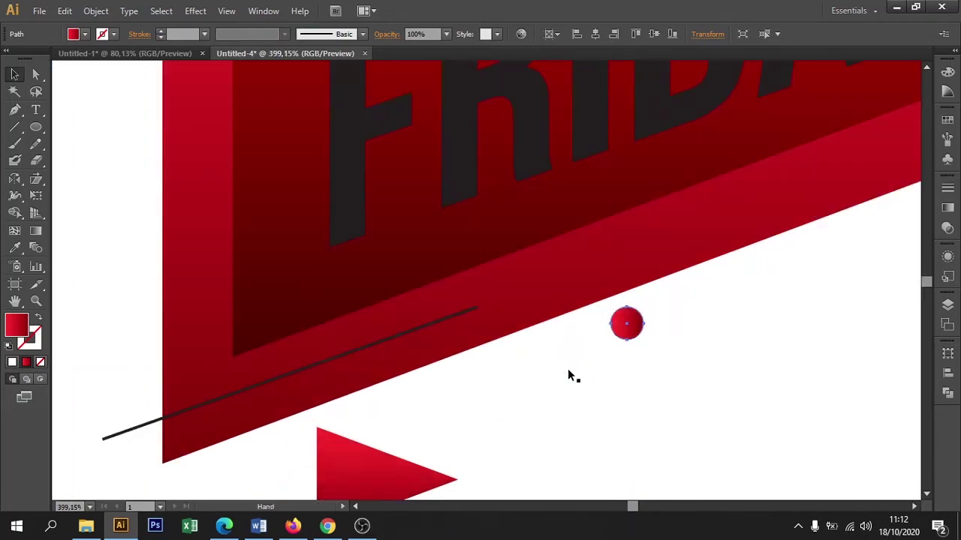
{"action": "left_click_drag", "start_coordinate": [639, 328], "coordinate": [465, 398]}
{"action": "left_click", "coordinate": [503, 406]}
{"action": "key", "text": "ctrl+minus"}
{"action": "key", "text": "ctrl+minus"}
{"action": "key", "text": "ctrl+minus"}
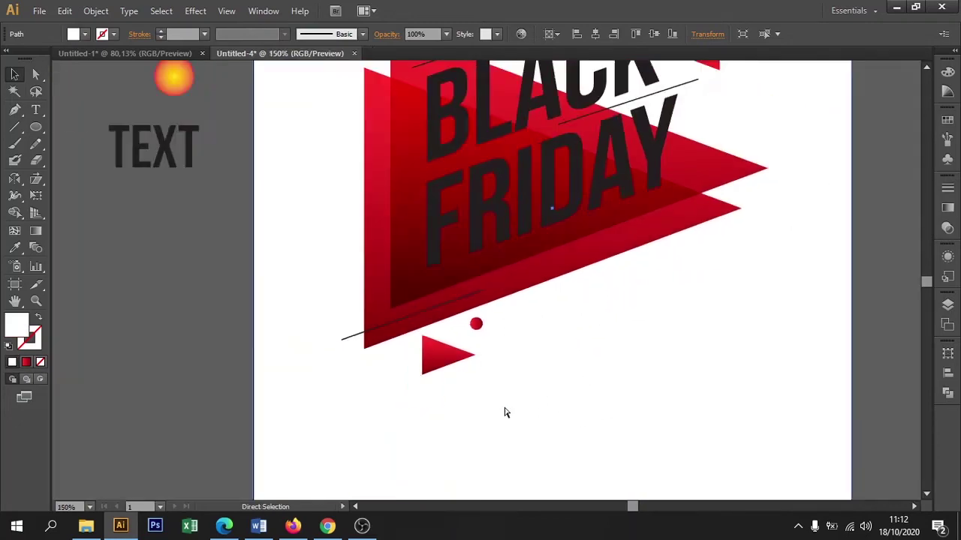
Step: Duplicate the slanted BLACK FRIDAY text and retype the copy as DISCOUNT 50%
{"action": "key", "text": "ctrl+minus"}
{"action": "key", "text": "v"}
{"action": "left_click", "coordinate": [556, 235]}
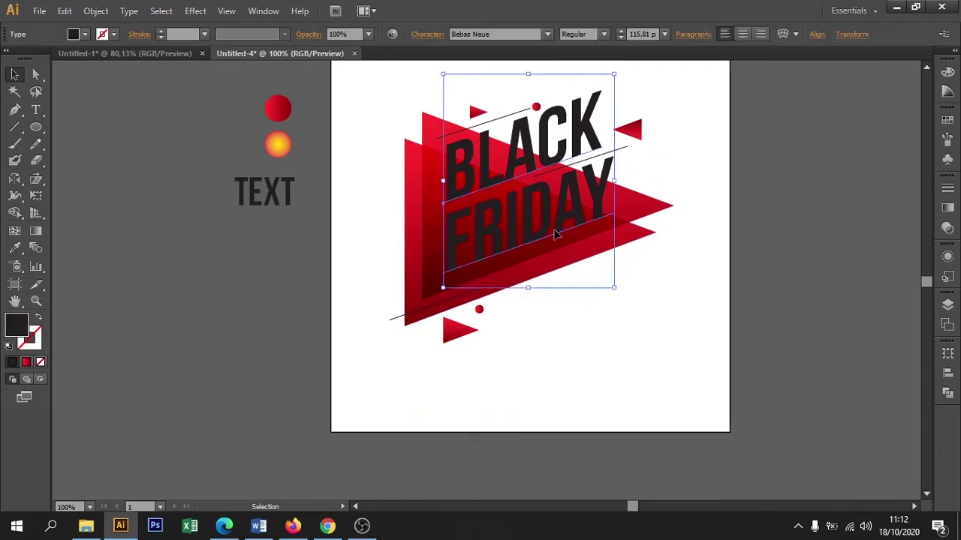
{"action": "left_click_drag", "start_coordinate": [550, 219], "coordinate": [622, 366]}
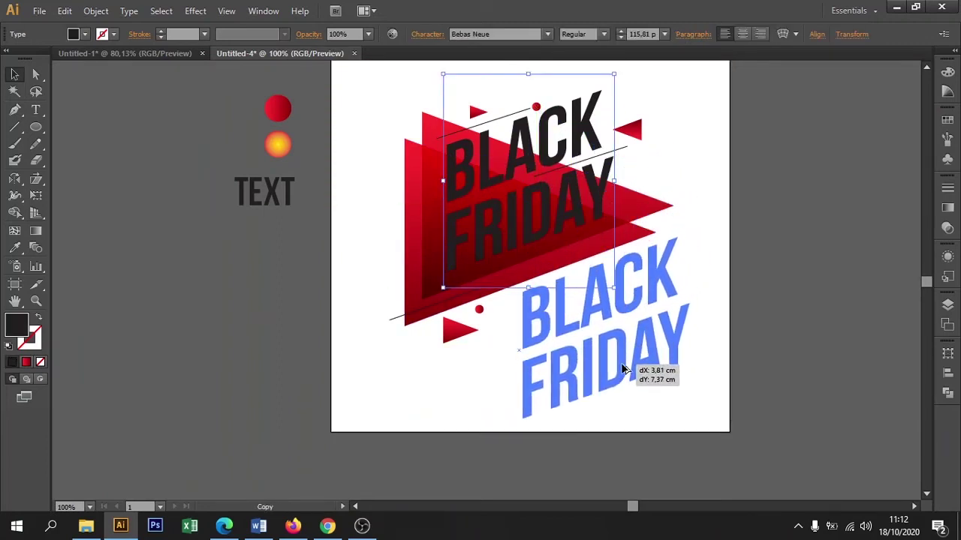
{"action": "double_click", "coordinate": [621, 362]}
{"action": "key", "text": "ctrl+a"}
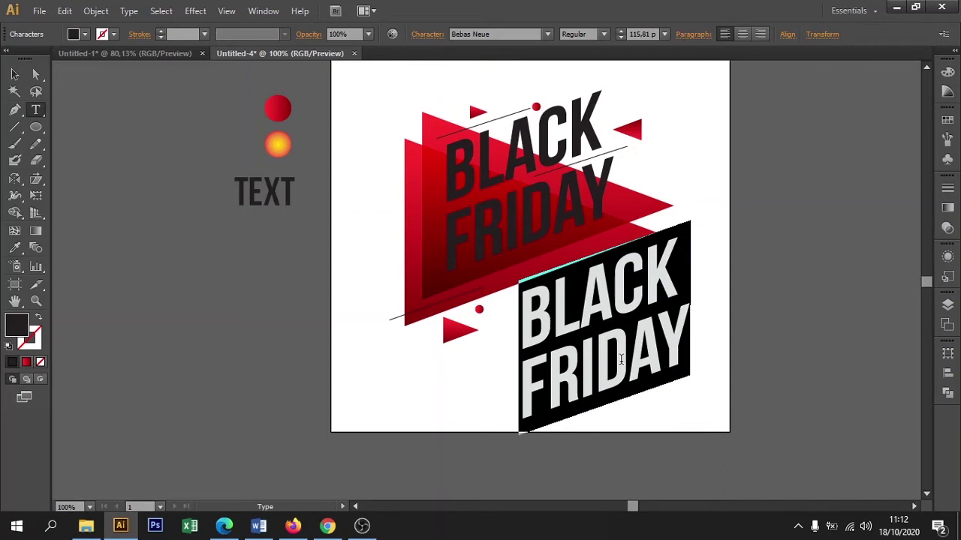
{"action": "type", "text": "DISCOUNT"}
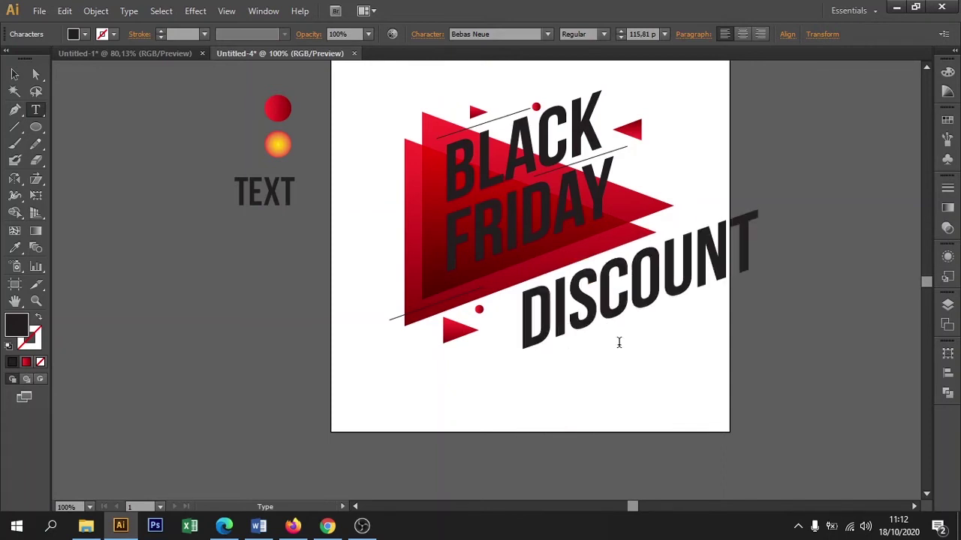
{"action": "type", "text": " 50%"}
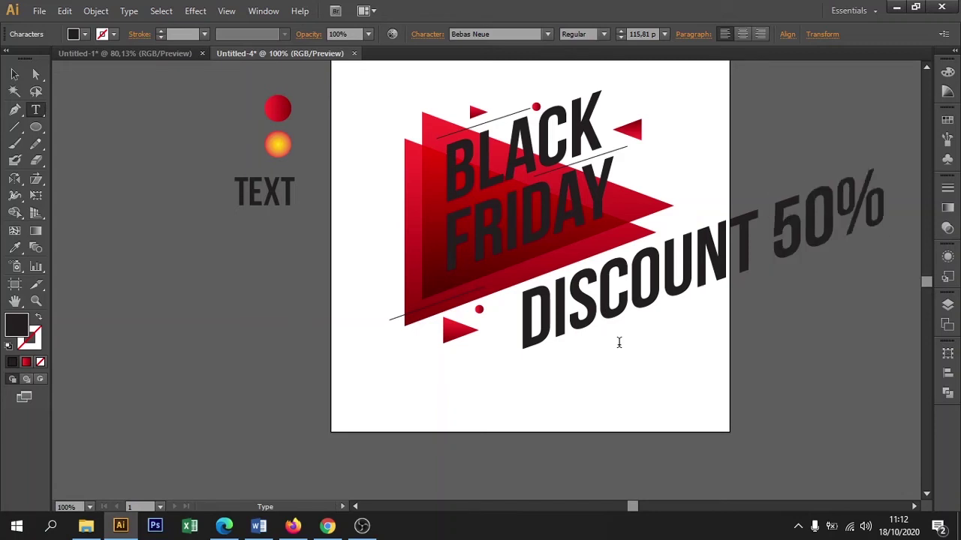
{"action": "left_click", "coordinate": [14, 74]}
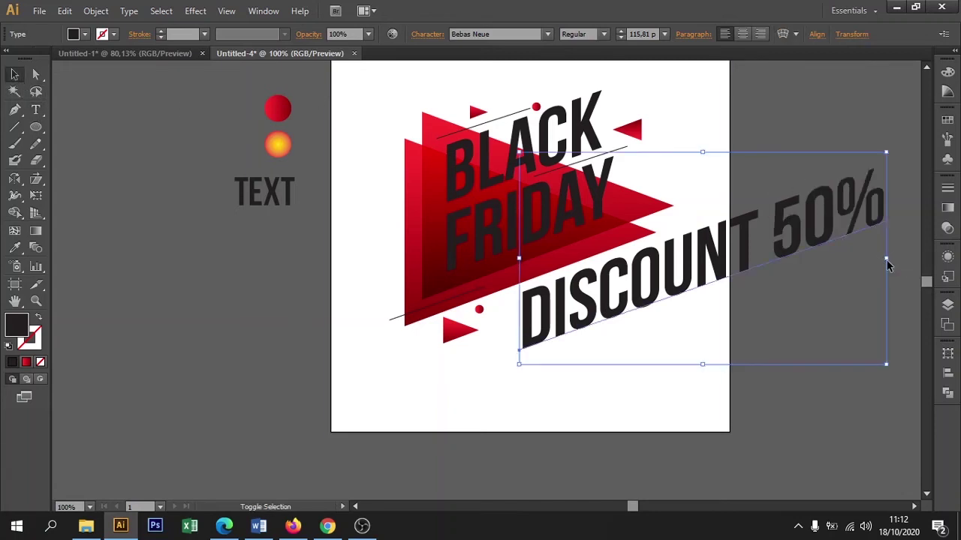
Step: Shrink the DISCOUNT 50% text and place it below the red triangles
{"action": "left_click_drag", "start_coordinate": [887, 257], "coordinate": [659, 258]}
{"action": "left_click_drag", "start_coordinate": [577, 267], "coordinate": [540, 305]}
{"action": "key", "text": "z"}
{"action": "left_click_drag", "start_coordinate": [306, 233], "coordinate": [789, 378]}
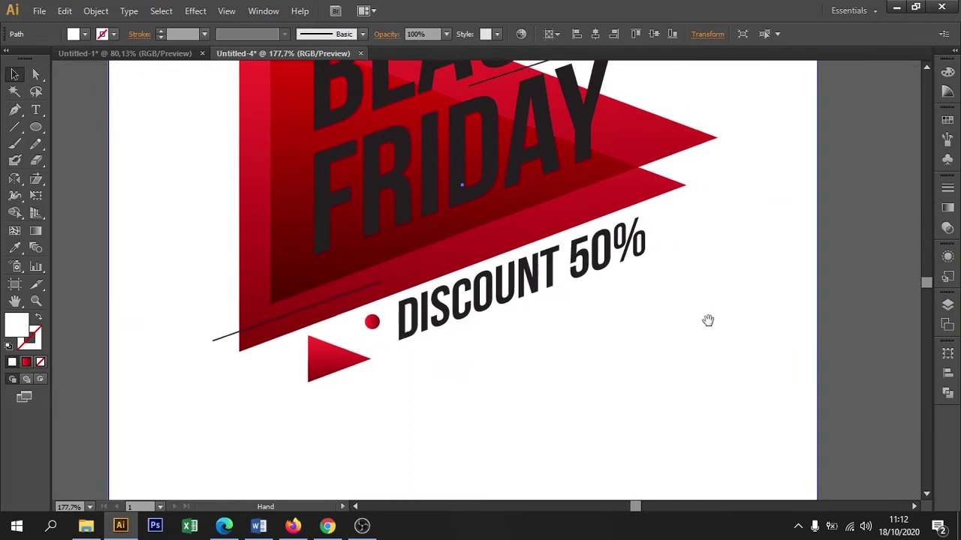
{"action": "scroll", "coordinate": [707, 321], "scroll_direction": "up", "scroll_amount": 3}
Step: Copy the thin diagonal black line under DISCOUNT 50% as an underline
{"action": "mouse_move", "coordinate": [628, 114]}
{"action": "left_mouse_down"}
{"action": "mouse_move", "coordinate": [572, 385]}
{"action": "mouse_move", "coordinate": [657, 353]}
{"action": "left_mouse_up"}
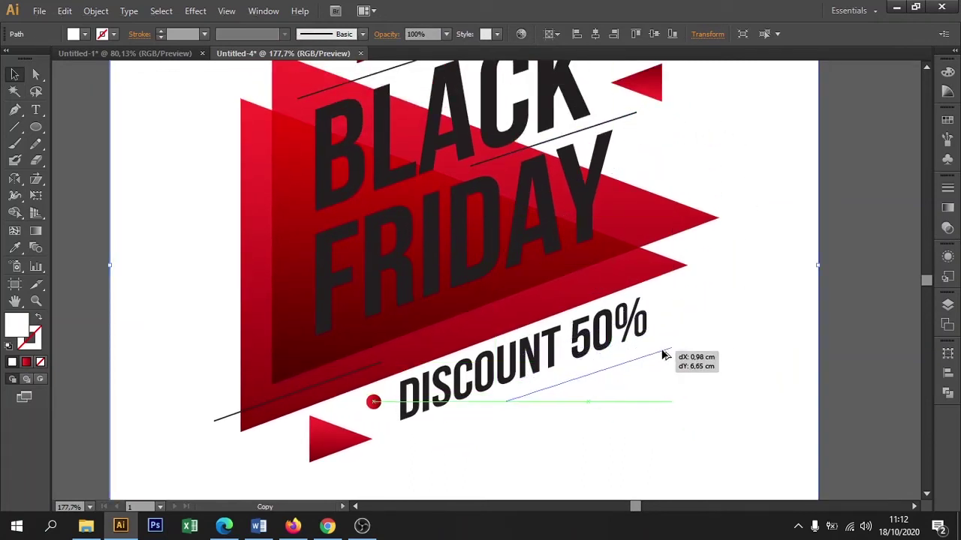
{"action": "left_click_drag", "start_coordinate": [656, 353], "coordinate": [653, 349]}
{"action": "left_click", "coordinate": [732, 339]}
{"action": "key", "text": "ctrl+minus"}
{"action": "key", "text": "ctrl+minus"}
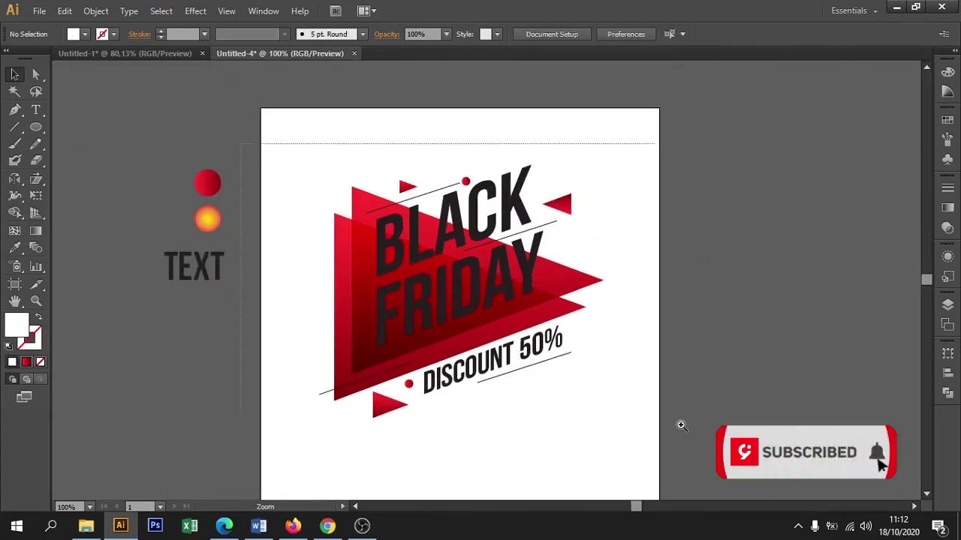
{"action": "scroll", "coordinate": [656, 315], "scroll_direction": "up", "scroll_amount": 1}
{"action": "scroll", "coordinate": [601, 278], "scroll_direction": "up", "scroll_amount": 1}
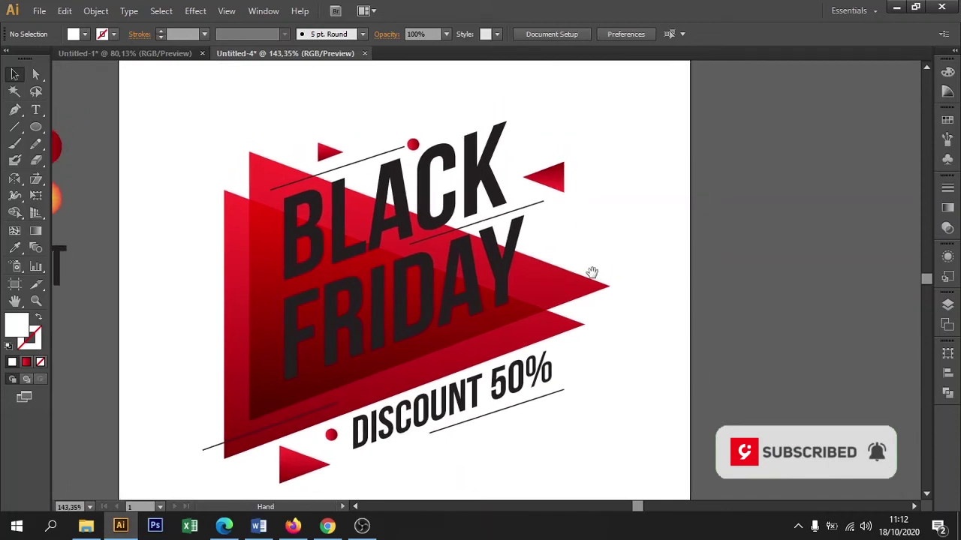
Step: Copy the small red triangle to the right side and shrink it
{"action": "left_click", "coordinate": [329, 152]}
{"action": "left_click_drag", "start_coordinate": [329, 153], "coordinate": [578, 233]}
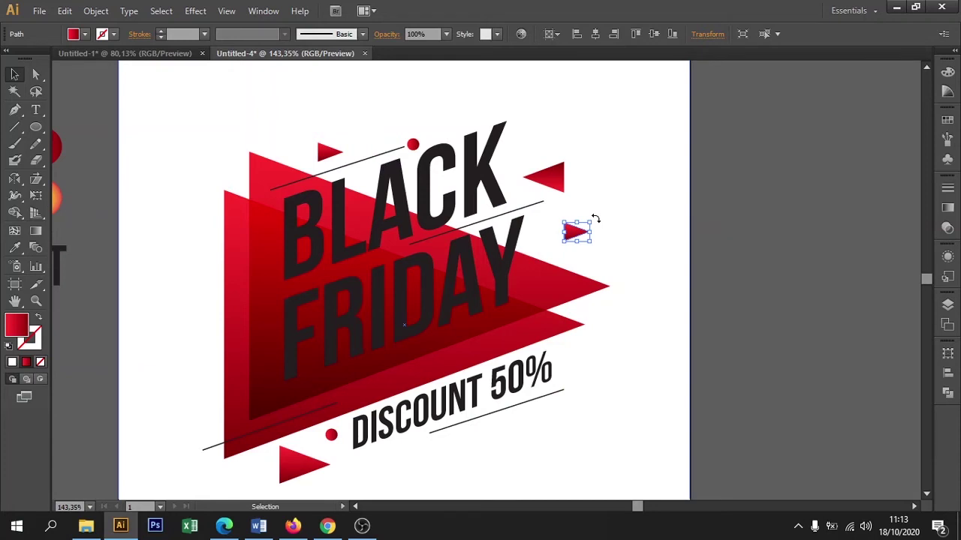
{"action": "left_click_drag", "start_coordinate": [593, 222], "coordinate": [585, 225]}
{"action": "left_click_drag", "start_coordinate": [313, 150], "coordinate": [614, 300]}
Step: Add another left-pointing small triangle copy beside the big triangle's right tip
{"action": "mouse_move", "coordinate": [740, 294]}
{"action": "left_mouse_down"}
{"action": "mouse_move", "coordinate": [679, 318]}
{"action": "mouse_move", "coordinate": [740, 256]}
{"action": "mouse_move", "coordinate": [692, 322]}
{"action": "left_mouse_up"}
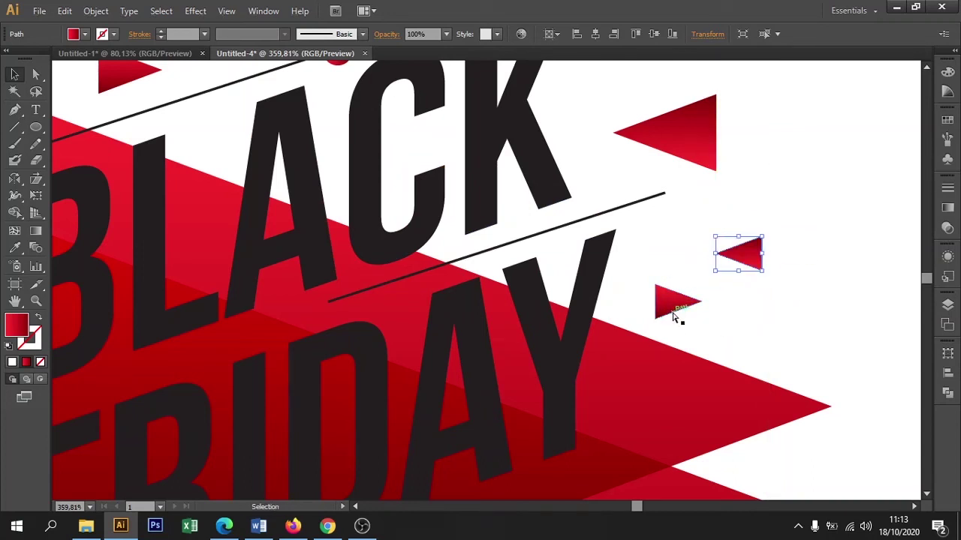
{"action": "key", "text": "ctrl+minus"}
{"action": "key", "text": "ctrl+minus"}
{"action": "key", "text": "ctrl+minus"}
{"action": "left_click_drag", "start_coordinate": [672, 311], "coordinate": [721, 223]}
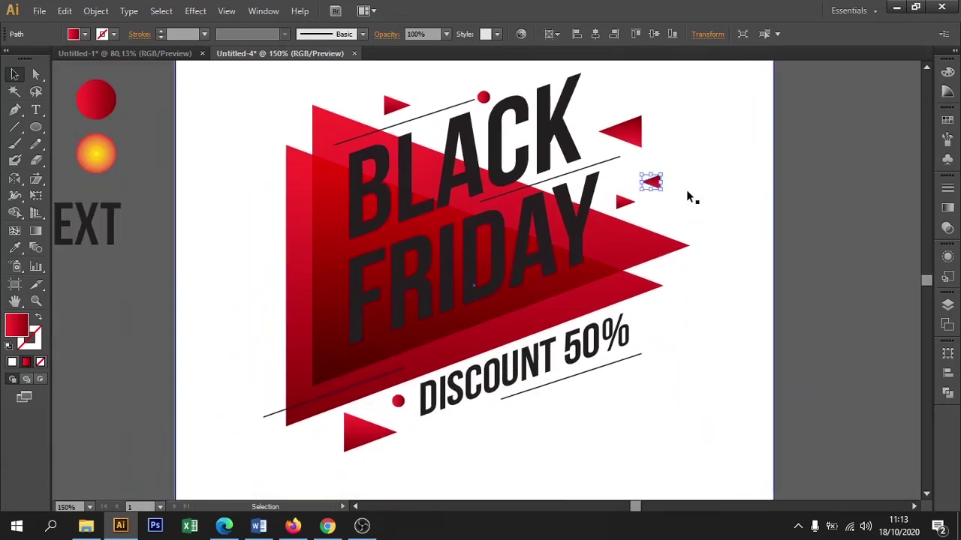
{"action": "left_click_drag", "start_coordinate": [657, 184], "coordinate": [658, 318]}
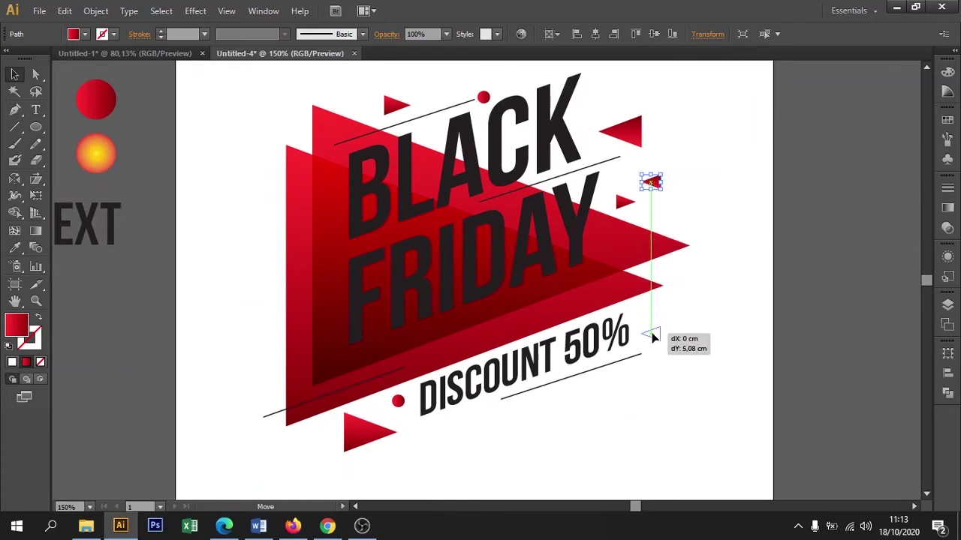
{"action": "left_click_drag", "start_coordinate": [658, 316], "coordinate": [667, 272]}
{"action": "left_click", "coordinate": [809, 307]}
{"action": "left_click_drag", "start_coordinate": [800, 312], "coordinate": [742, 315]}
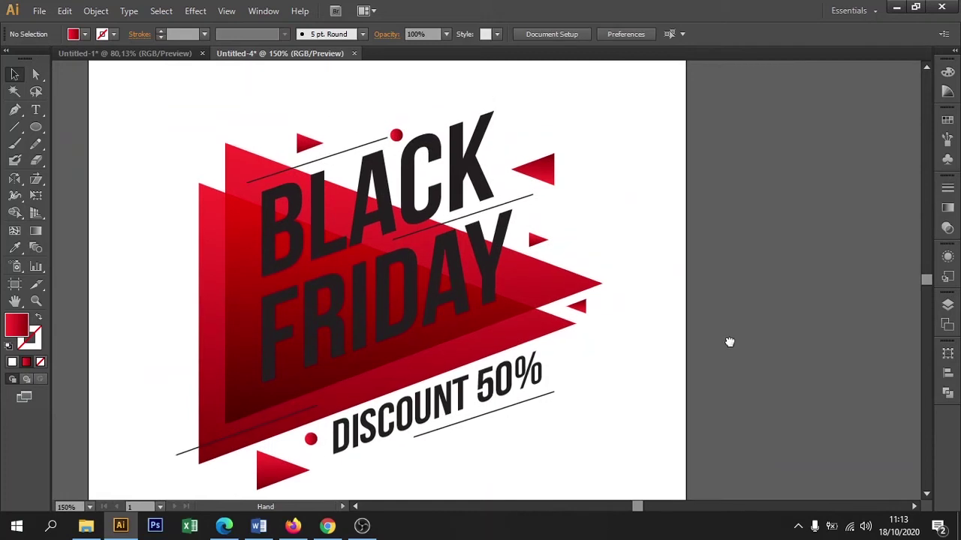
Step: Copy the red gradient dot to sit just right of 50%
{"action": "mouse_move", "coordinate": [340, 408]}
{"action": "left_mouse_down"}
{"action": "mouse_move", "coordinate": [580, 178]}
{"action": "mouse_move", "coordinate": [576, 170]}
{"action": "mouse_move", "coordinate": [553, 183]}
{"action": "mouse_move", "coordinate": [590, 210]}
{"action": "mouse_move", "coordinate": [583, 232]}
{"action": "mouse_move", "coordinate": [608, 298]}
{"action": "mouse_move", "coordinate": [593, 360]}
{"action": "mouse_move", "coordinate": [590, 339]}
{"action": "left_mouse_up"}
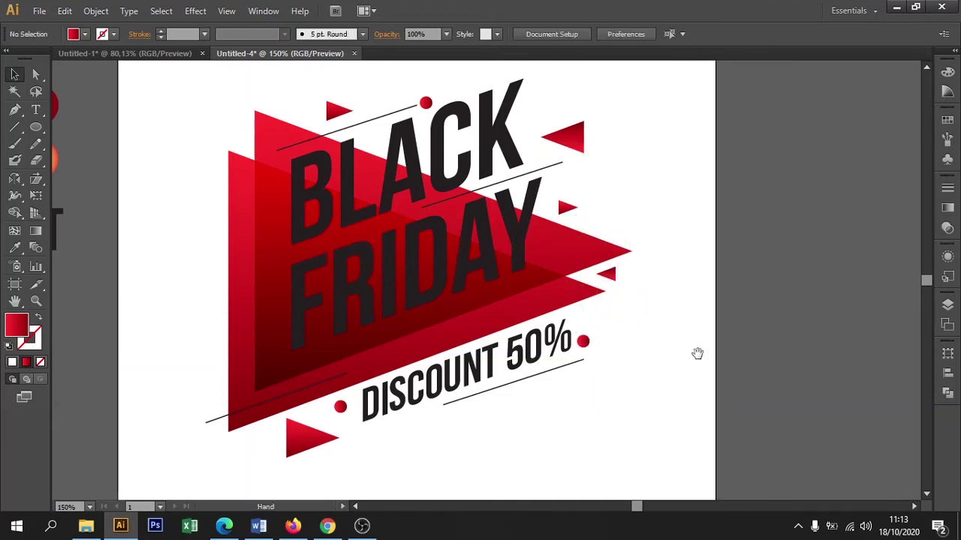
{"action": "scroll", "coordinate": [538, 202], "scroll_direction": "down", "scroll_amount": 3}
{"action": "left_click_drag", "start_coordinate": [454, 176], "coordinate": [757, 351]}
{"action": "left_click_drag", "start_coordinate": [609, 247], "coordinate": [625, 245]}
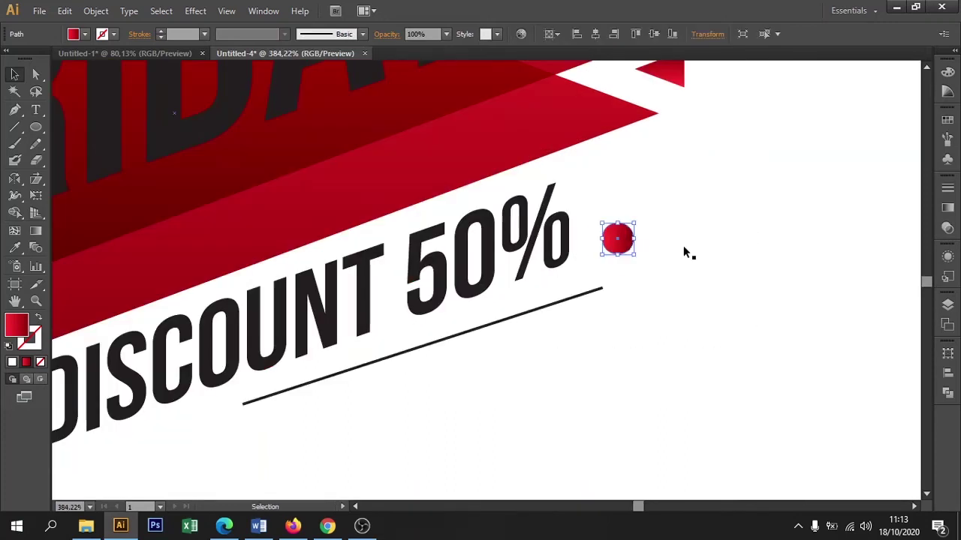
{"action": "key", "text": "ctrl+1"}
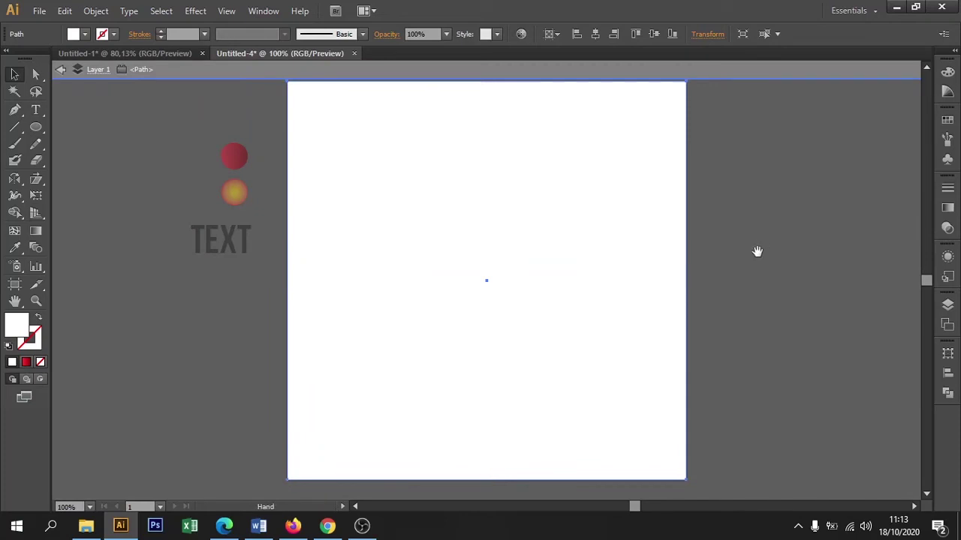
{"action": "left_click", "coordinate": [754, 240]}
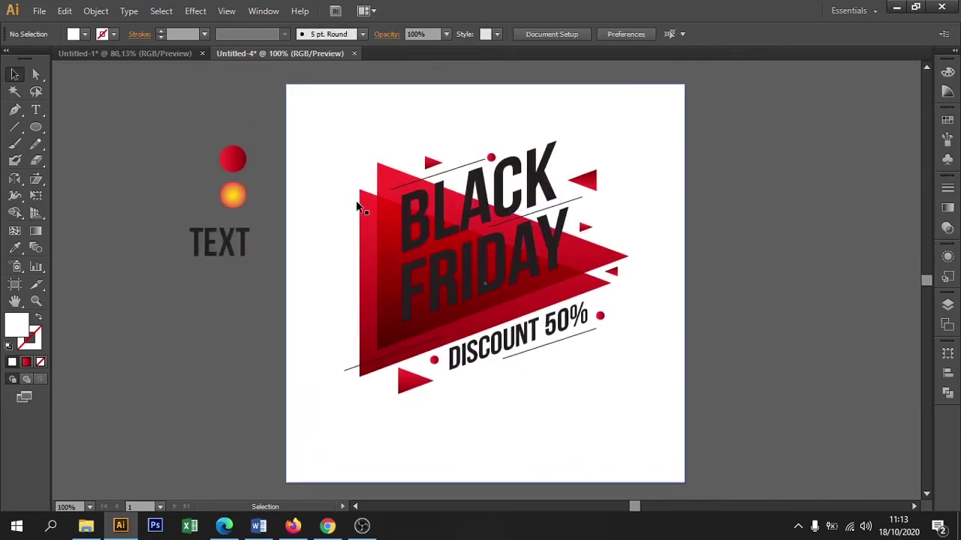
Step: Make an offset copy of BLACK FRIDAY with no fill and a white stroke
{"action": "left_click", "coordinate": [424, 216]}
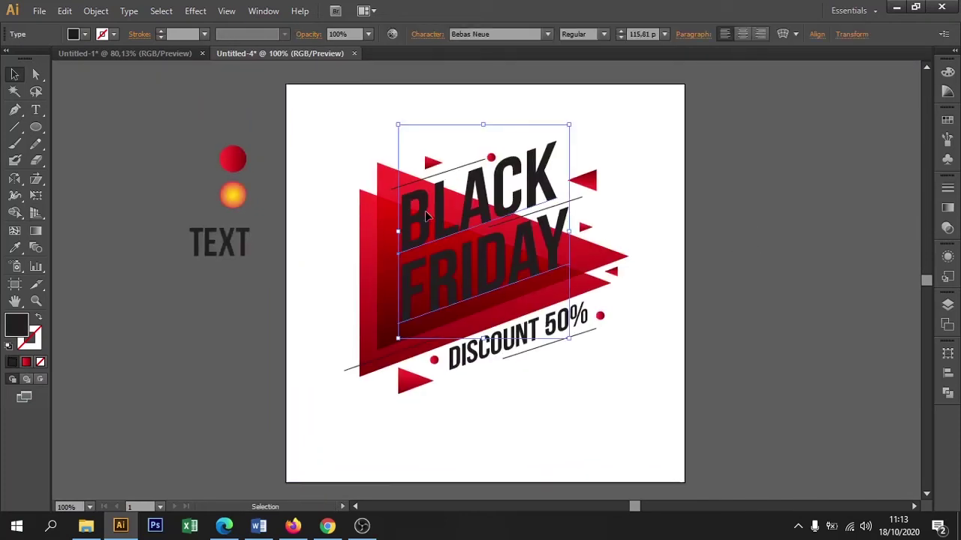
{"action": "key", "text": "ctrl+bracketleft"}
{"action": "key", "text": "ctrl+bracketright"}
{"action": "left_click_drag", "start_coordinate": [536, 264], "coordinate": [532, 261]}
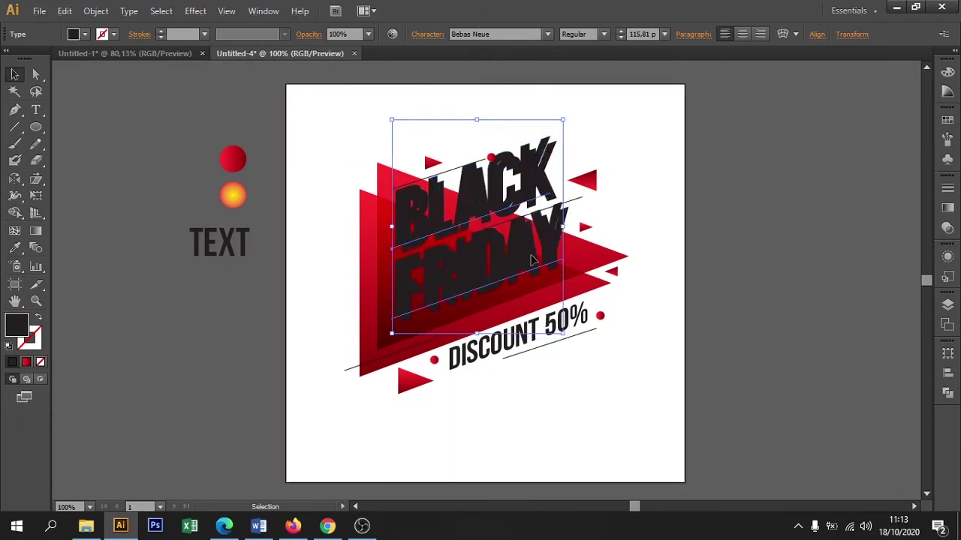
{"action": "key", "text": "shift+x"}
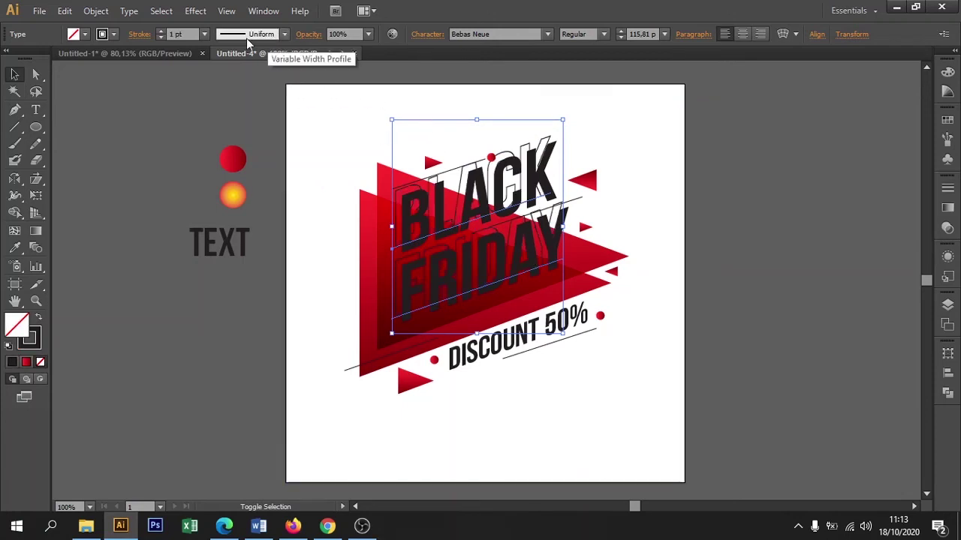
{"action": "left_click", "coordinate": [114, 33]}
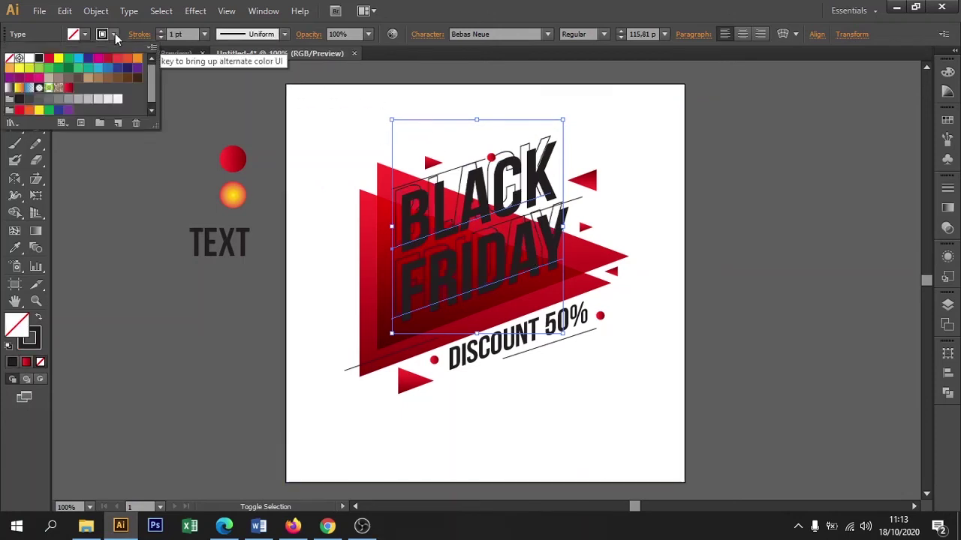
{"action": "left_click", "coordinate": [27, 66]}
{"action": "left_click", "coordinate": [193, 92]}
Step: Nudge the filled BLACK FRIDAY lettering slightly off its white outline
{"action": "left_click_drag", "start_coordinate": [353, 219], "coordinate": [603, 342]}
{"action": "left_click_drag", "start_coordinate": [434, 338], "coordinate": [444, 349]}
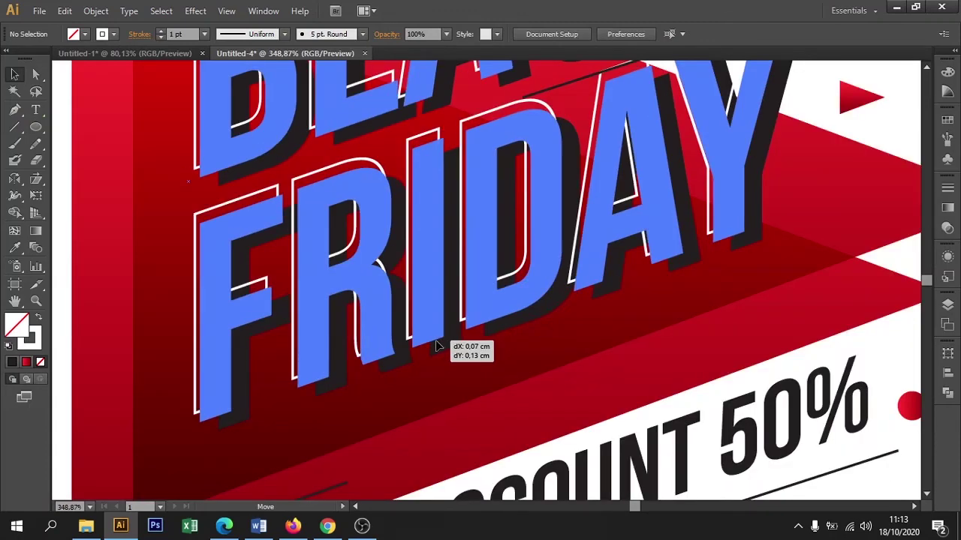
{"action": "left_click_drag", "start_coordinate": [444, 349], "coordinate": [446, 347]}
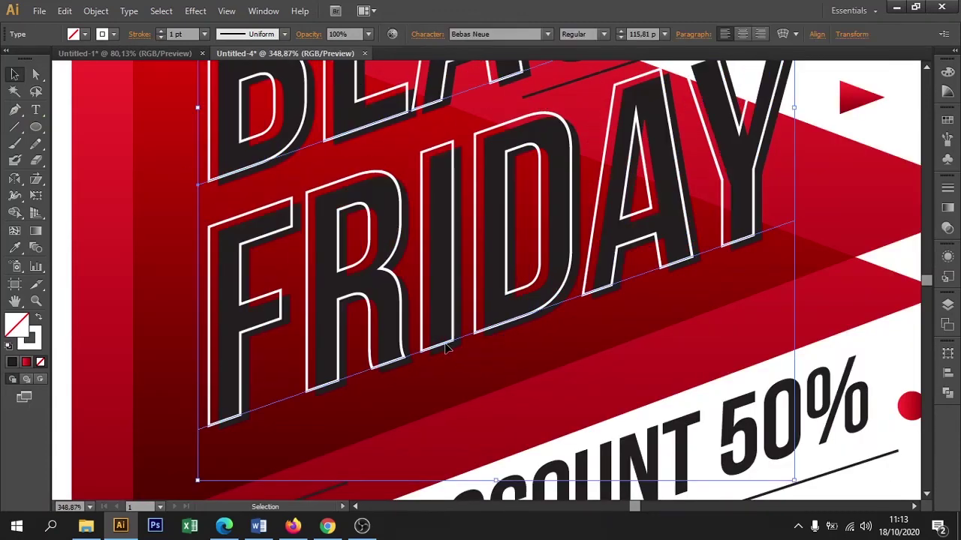
{"action": "key", "text": "ctrl+0"}
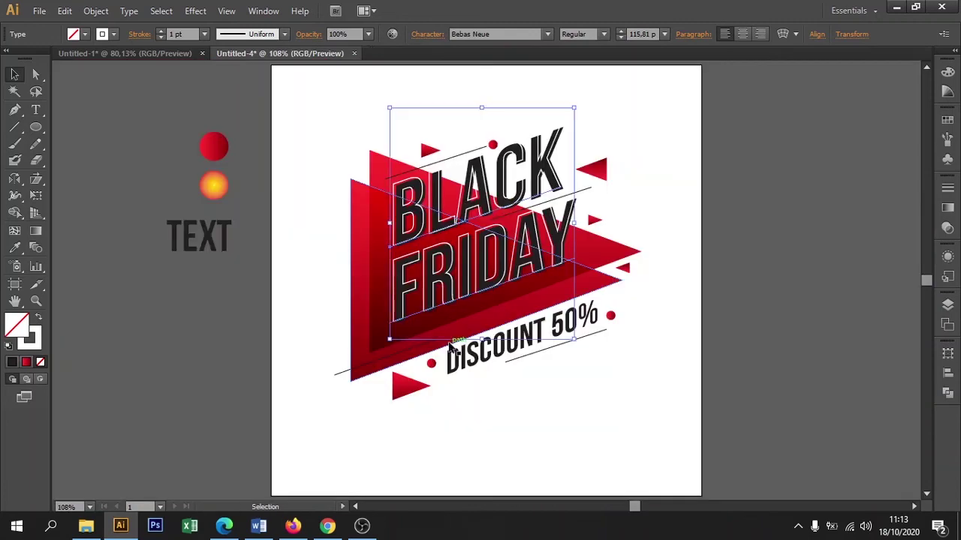
{"action": "left_click", "coordinate": [703, 256]}
{"action": "left_click_drag", "start_coordinate": [735, 250], "coordinate": [720, 271]}
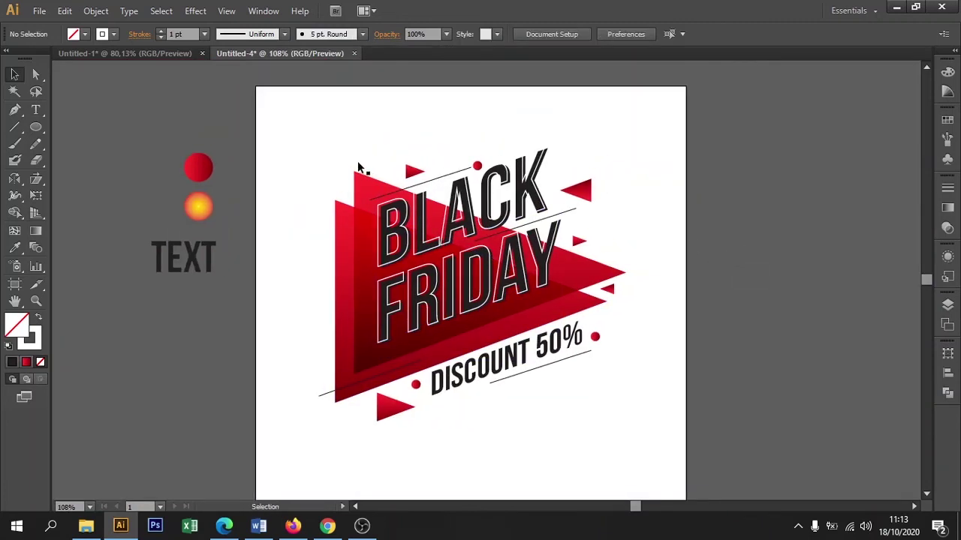
Step: Marquee-select all banner artwork, group it with Ctrl+G, and Vertical Align Center it
{"action": "left_click", "coordinate": [299, 129]}
{"action": "left_click", "coordinate": [749, 197]}
{"action": "left_click_drag", "start_coordinate": [739, 107], "coordinate": [281, 455]}
{"action": "key", "text": "ctrl+g"}
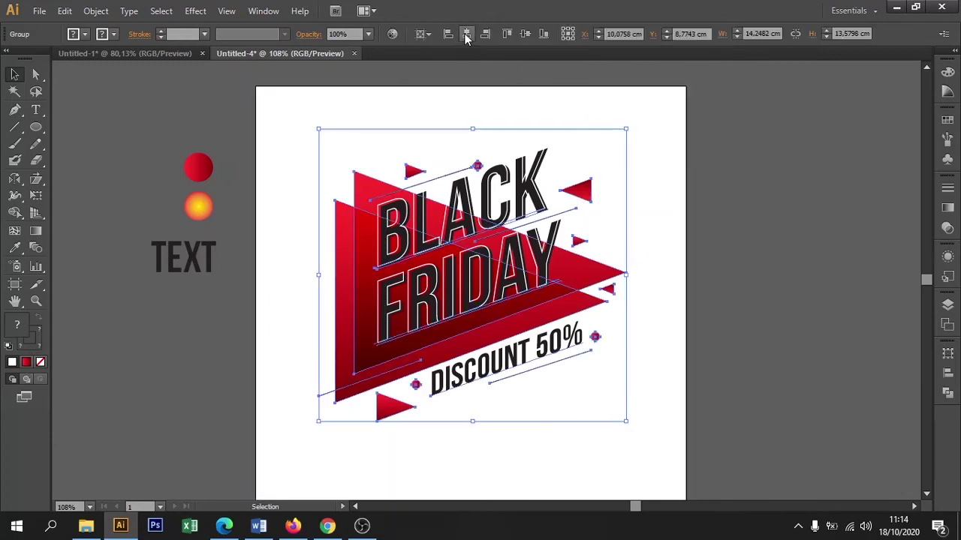
{"action": "left_click", "coordinate": [526, 34]}
{"action": "left_click", "coordinate": [754, 200]}
{"action": "mouse_move", "coordinate": [753, 199]}
{"action": "left_mouse_down"}
{"action": "mouse_move", "coordinate": [665, 198]}
{"action": "mouse_move", "coordinate": [658, 188]}
{"action": "mouse_move", "coordinate": [689, 183]}
{"action": "left_mouse_up"}
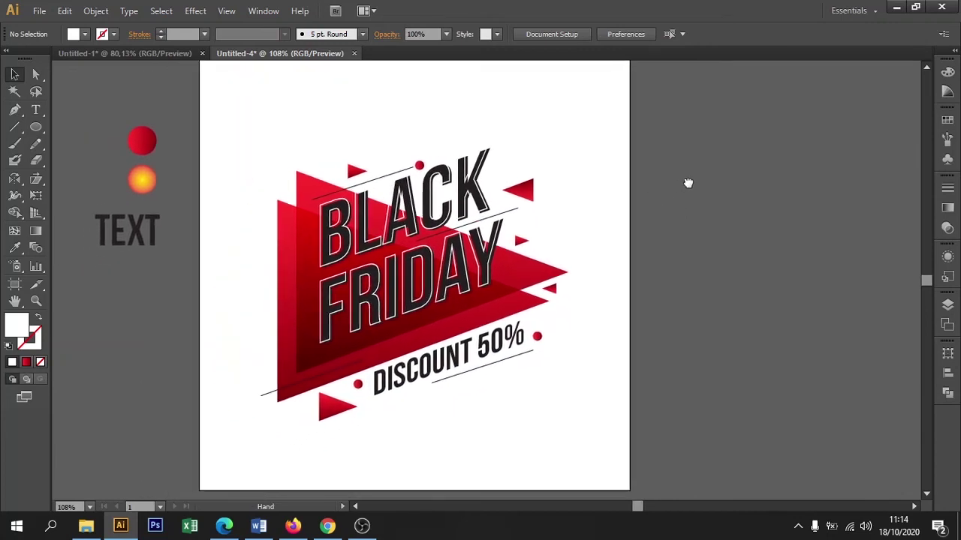
{"action": "left_click", "coordinate": [611, 262]}
Step: Eyedrop the yellow-to-red radial gradient from the circle onto the background
{"action": "key", "text": "i"}
{"action": "left_click", "coordinate": [150, 178]}
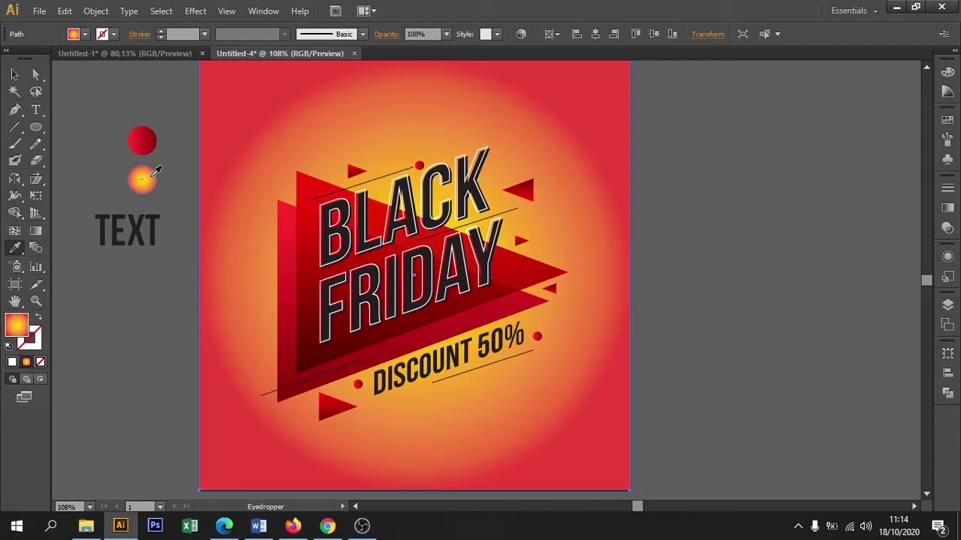
{"action": "key", "text": "ctrl+minus"}
{"action": "key", "text": "ctrl+minus"}
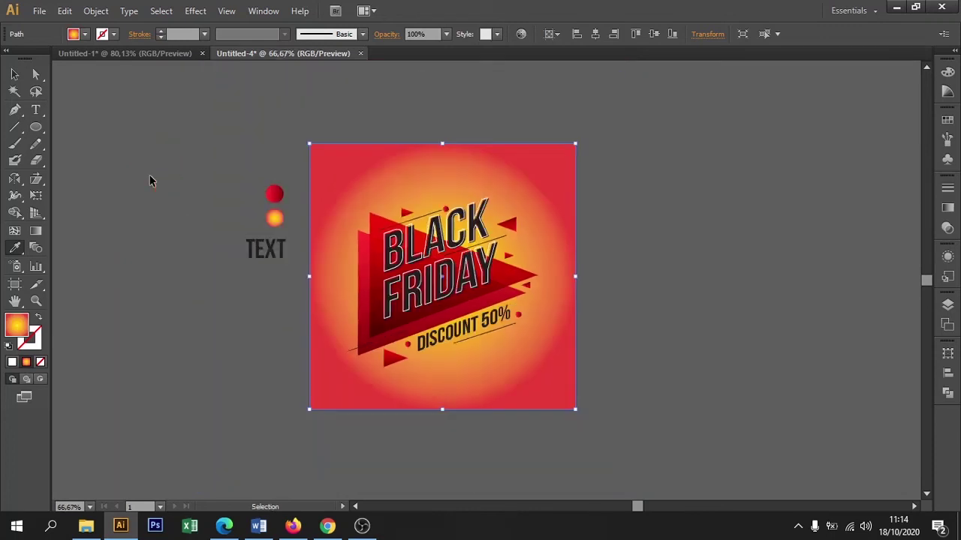
Step: Resize the radial gradient and raise its yellow centre toward the top
{"action": "key", "text": "g"}
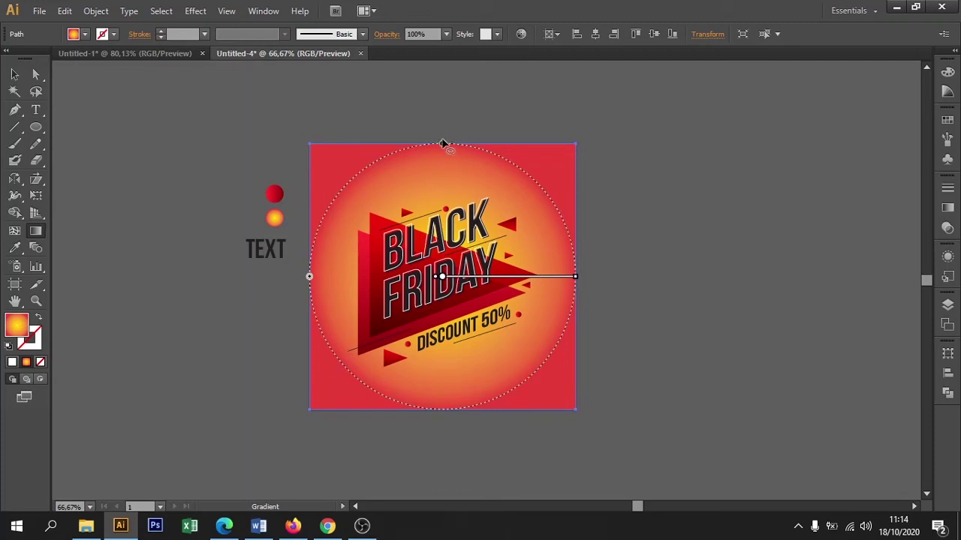
{"action": "left_click_drag", "start_coordinate": [443, 144], "coordinate": [442, 78]}
{"action": "key", "text": "ctrl+z"}
{"action": "left_click_drag", "start_coordinate": [576, 277], "coordinate": [728, 279]}
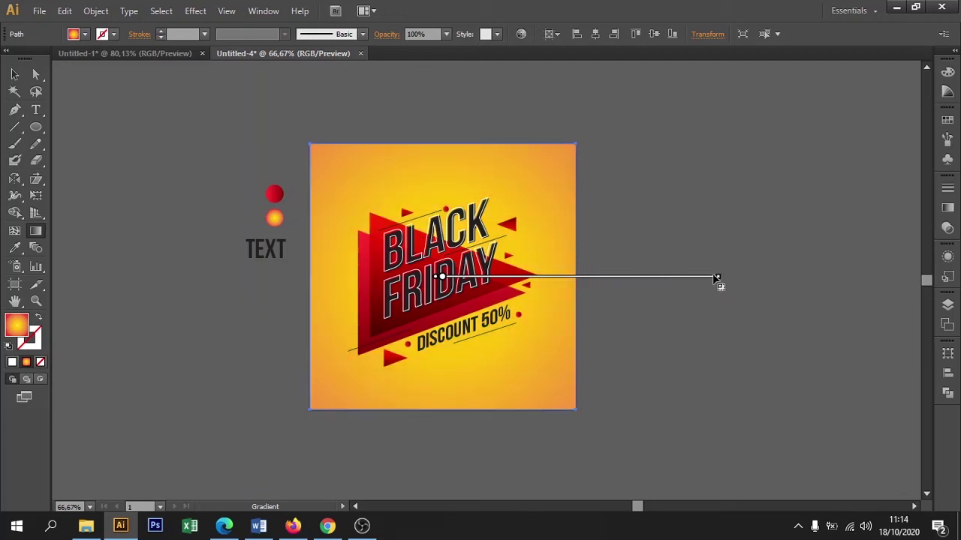
{"action": "left_click_drag", "start_coordinate": [718, 279], "coordinate": [696, 278]}
{"action": "left_click_drag", "start_coordinate": [443, 279], "coordinate": [443, 205]}
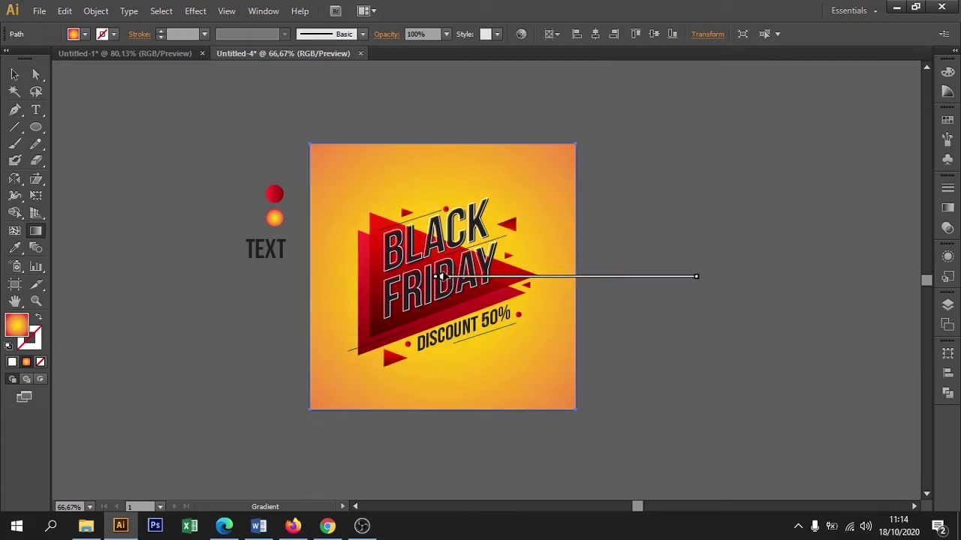
{"action": "mouse_move", "coordinate": [601, 206]}
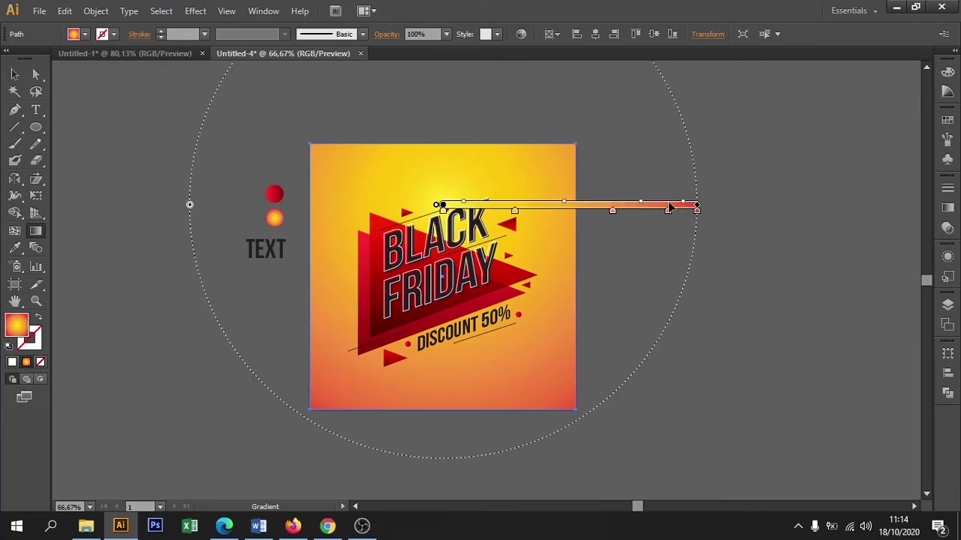
{"action": "left_click_drag", "start_coordinate": [698, 207], "coordinate": [647, 208]}
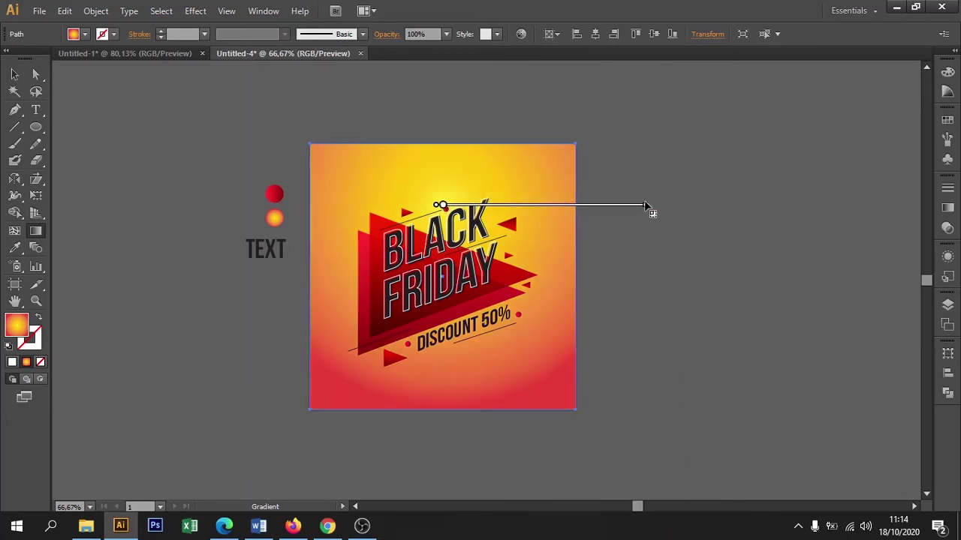
{"action": "left_click_drag", "start_coordinate": [659, 207], "coordinate": [665, 208]}
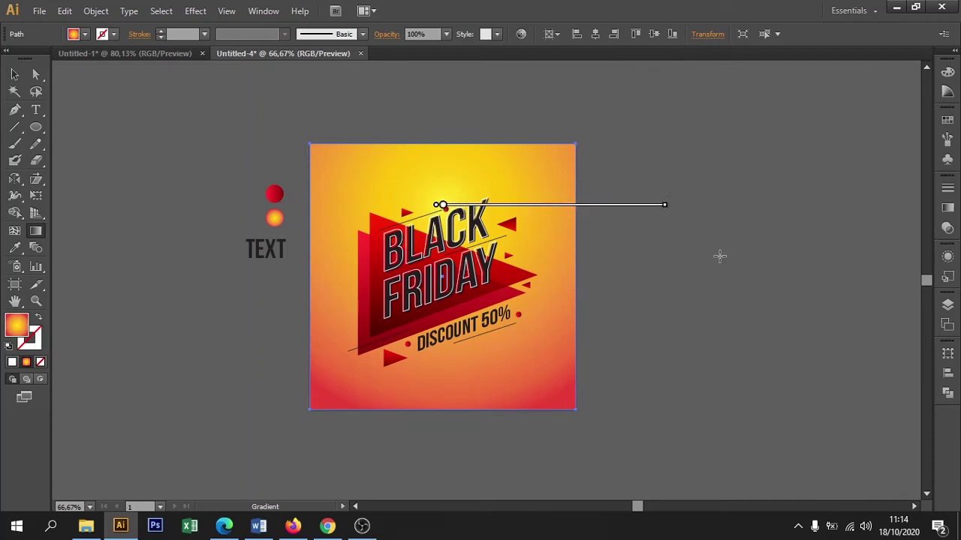
{"action": "left_click", "coordinate": [14, 74]}
{"action": "left_click", "coordinate": [127, 104]}
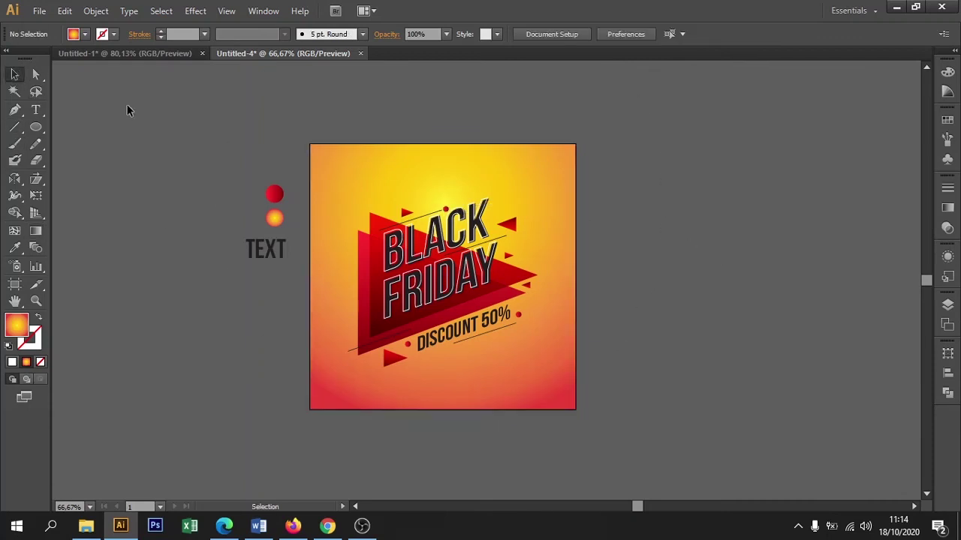
Step: Move the spare TEXT block from beside the artboard to below DISCOUNT 50%
{"action": "left_click_drag", "start_coordinate": [309, 160], "coordinate": [301, 162]}
{"action": "scroll", "coordinate": [472, 321], "scroll_direction": "up", "scroll_amount": 2}
{"action": "scroll", "coordinate": [667, 442], "scroll_direction": "right", "scroll_amount": 2}
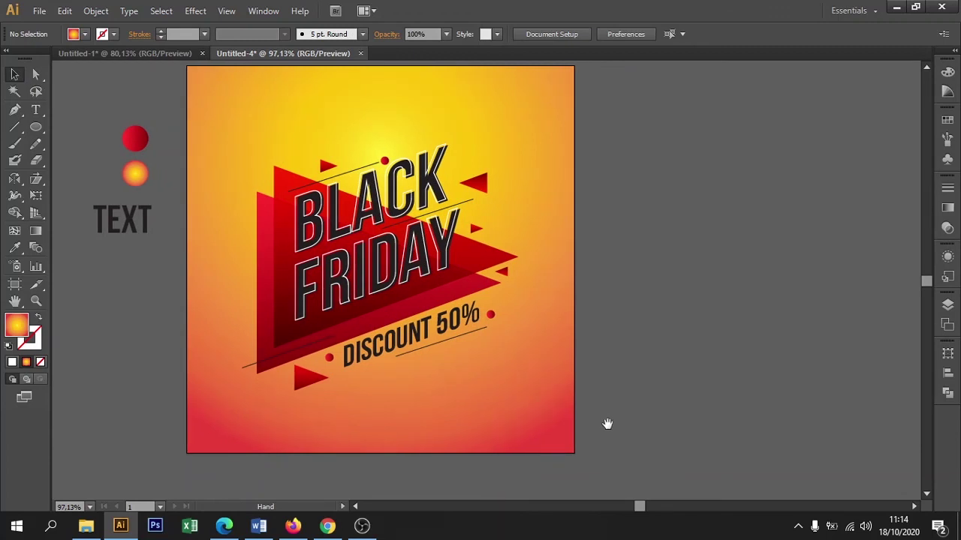
{"action": "scroll", "coordinate": [607, 425], "scroll_direction": "up", "scroll_amount": 1}
{"action": "left_click_drag", "start_coordinate": [657, 404], "coordinate": [663, 401]}
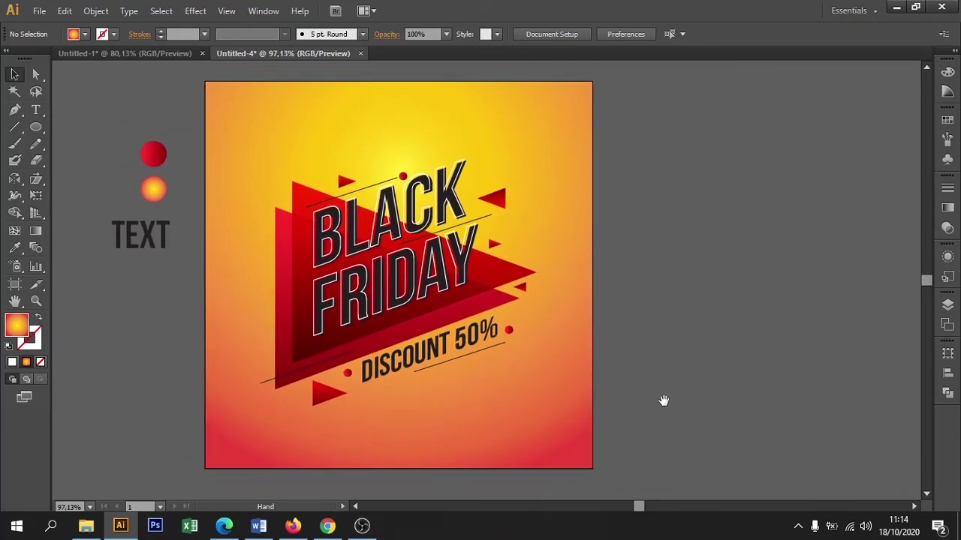
{"action": "left_click", "coordinate": [146, 248]}
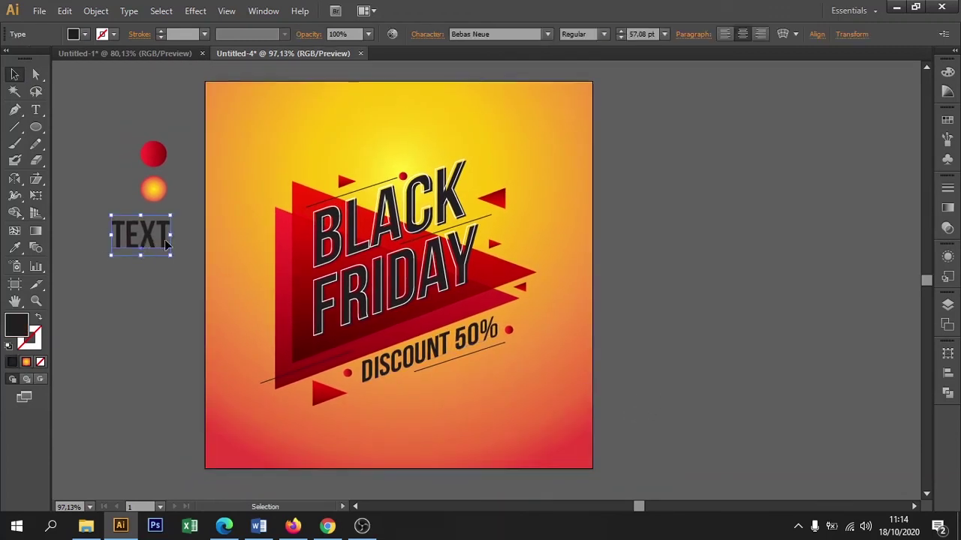
{"action": "left_click_drag", "start_coordinate": [147, 247], "coordinate": [411, 443]}
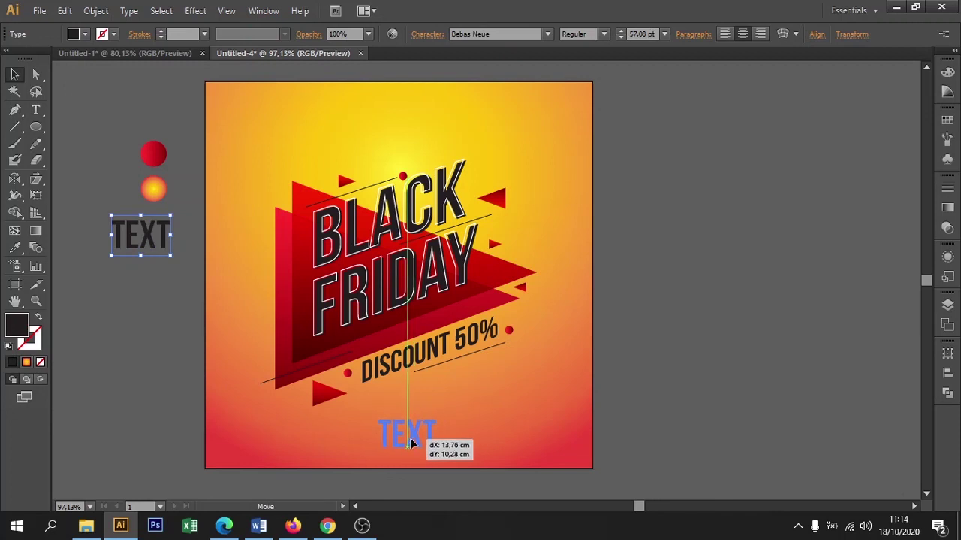
{"action": "double_click", "coordinate": [410, 439]}
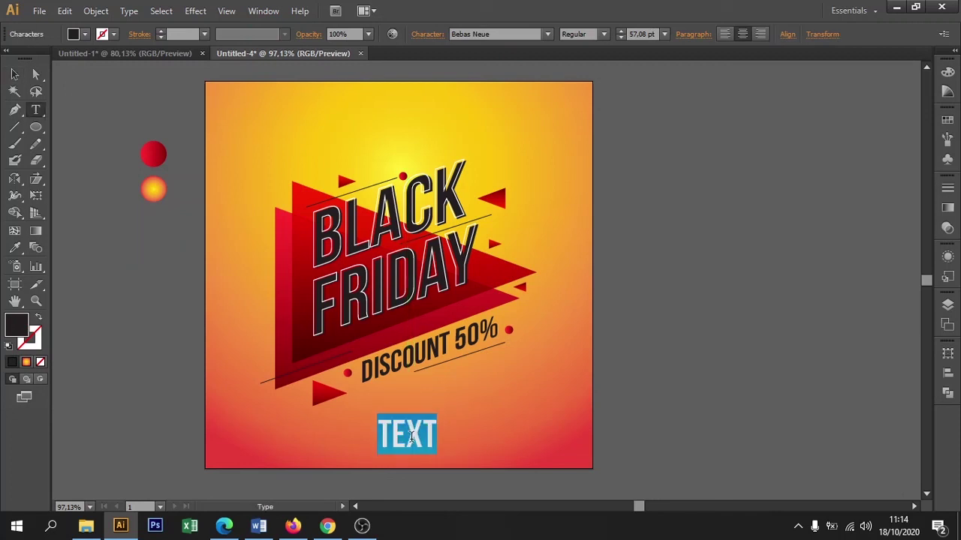
{"action": "key", "text": "BackSpace"}
{"action": "type", "text": "www"}
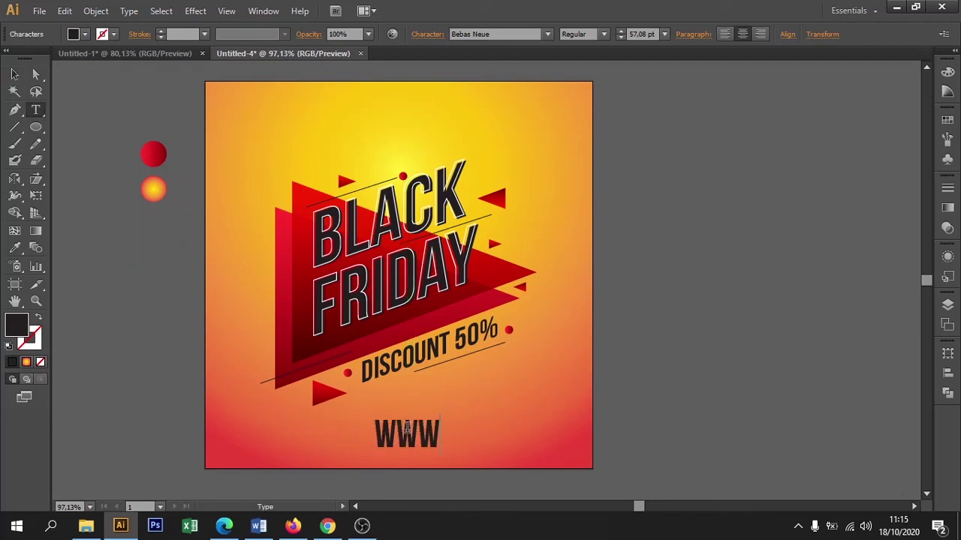
{"action": "type", "text": ".y"}
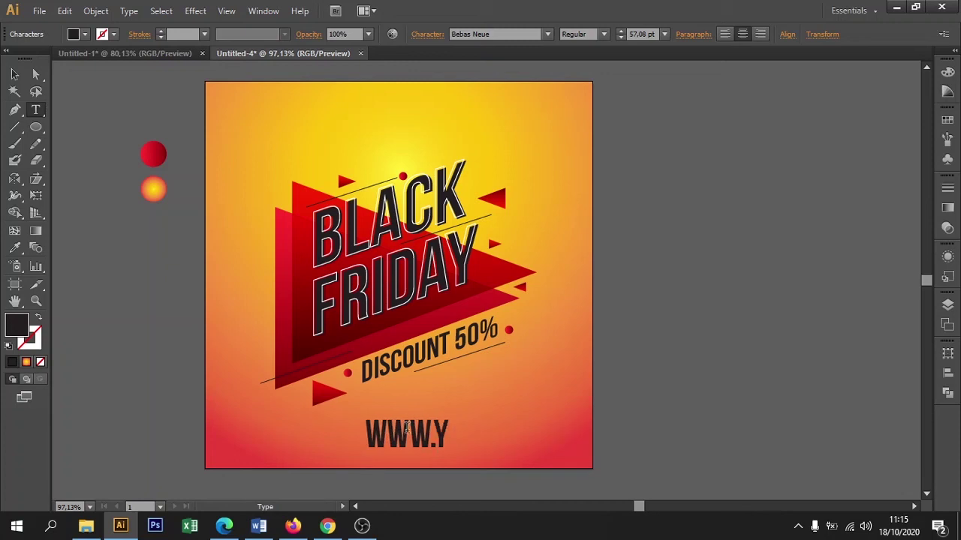
{"action": "type", "text": "oursto"}
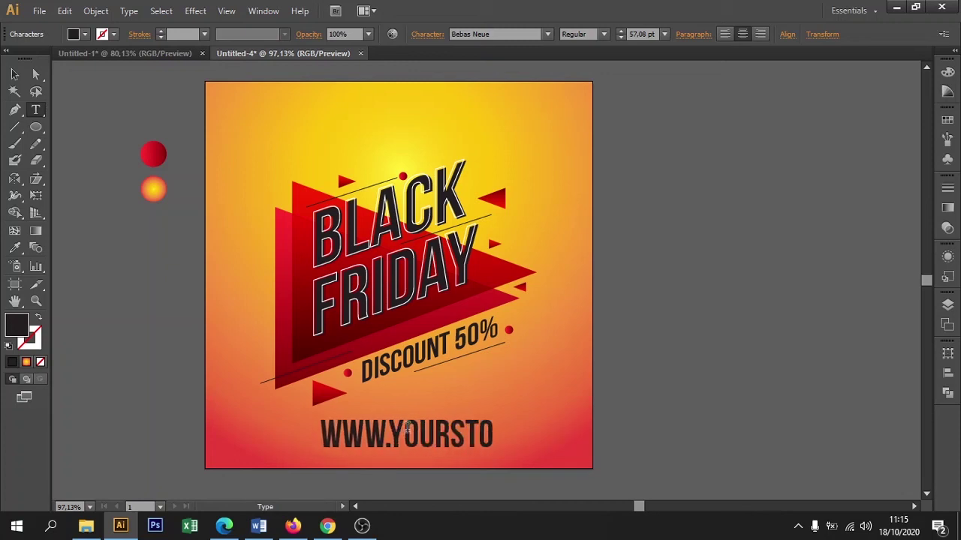
{"action": "type", "text": "re.com"}
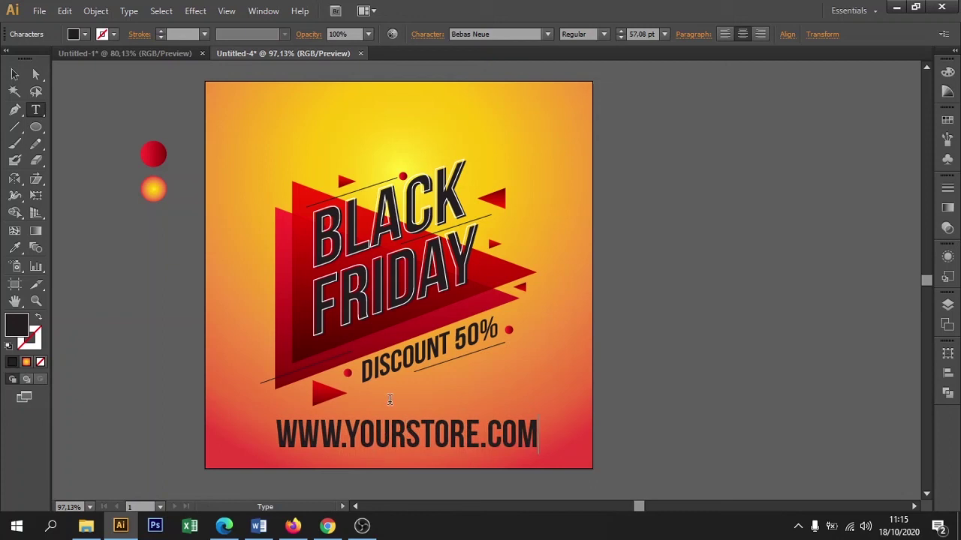
{"action": "left_click", "coordinate": [14, 74]}
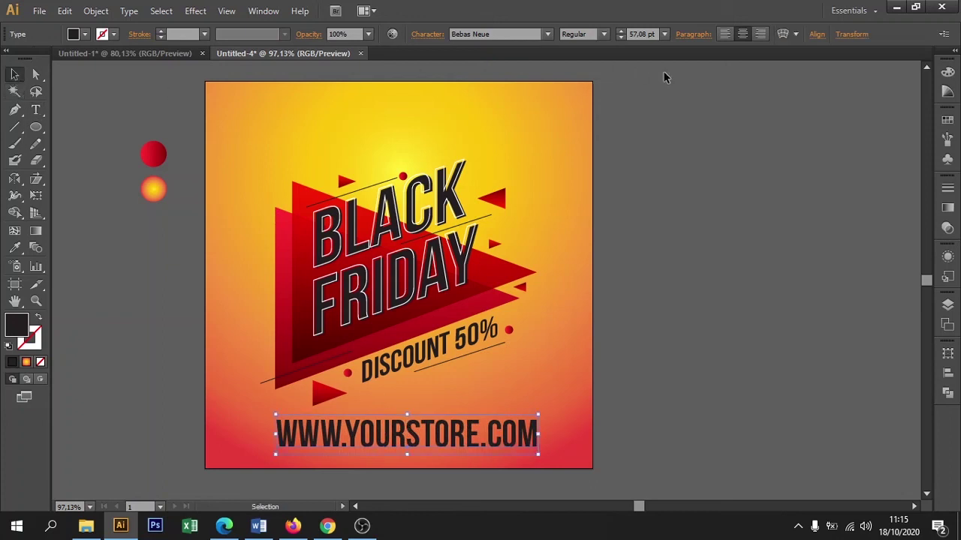
{"action": "left_click", "coordinate": [818, 37]}
{"action": "left_click", "coordinate": [705, 72]}
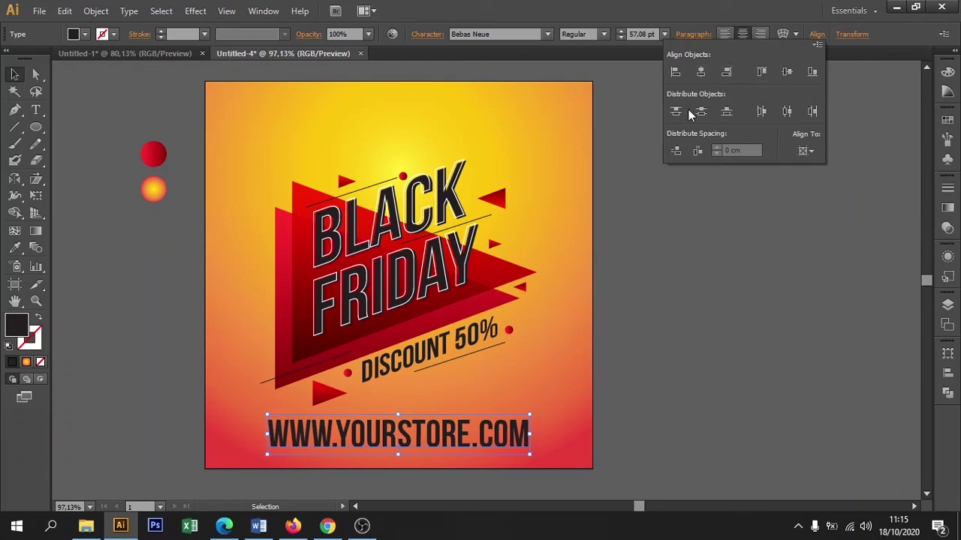
{"action": "left_click", "coordinate": [702, 371]}
Step: Nudge the Black Friday artwork group and the URL line slightly upward
{"action": "left_click", "coordinate": [367, 306]}
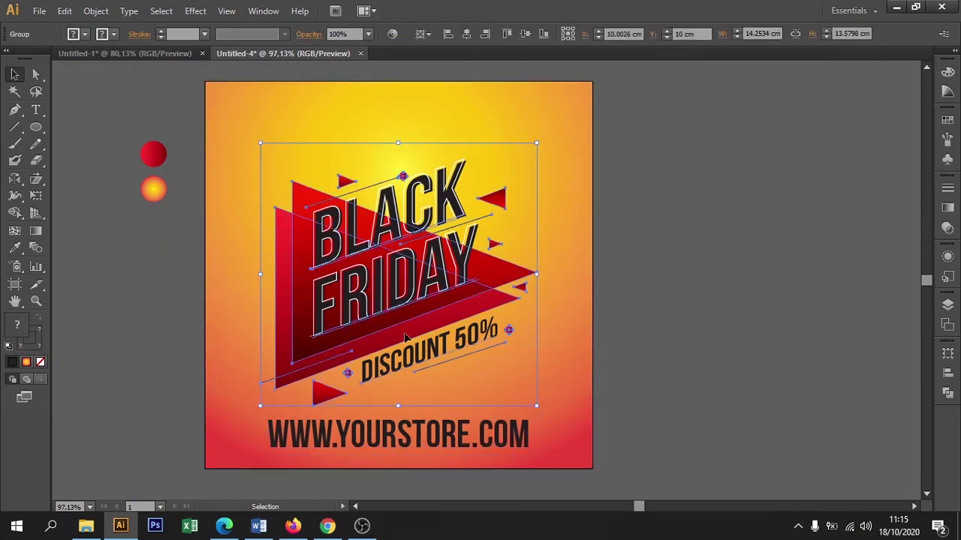
{"action": "left_click_drag", "start_coordinate": [393, 335], "coordinate": [394, 310]}
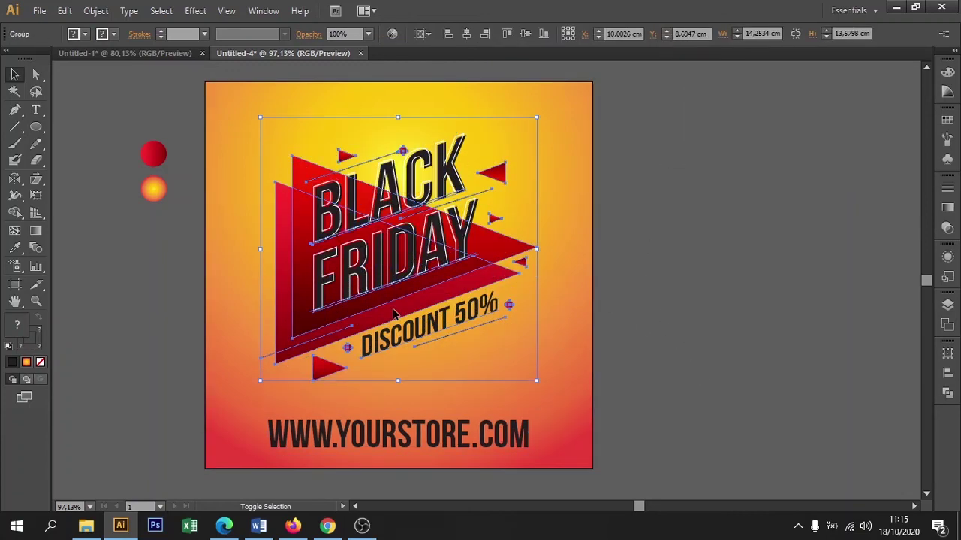
{"action": "left_click", "coordinate": [598, 353]}
{"action": "left_click", "coordinate": [484, 436]}
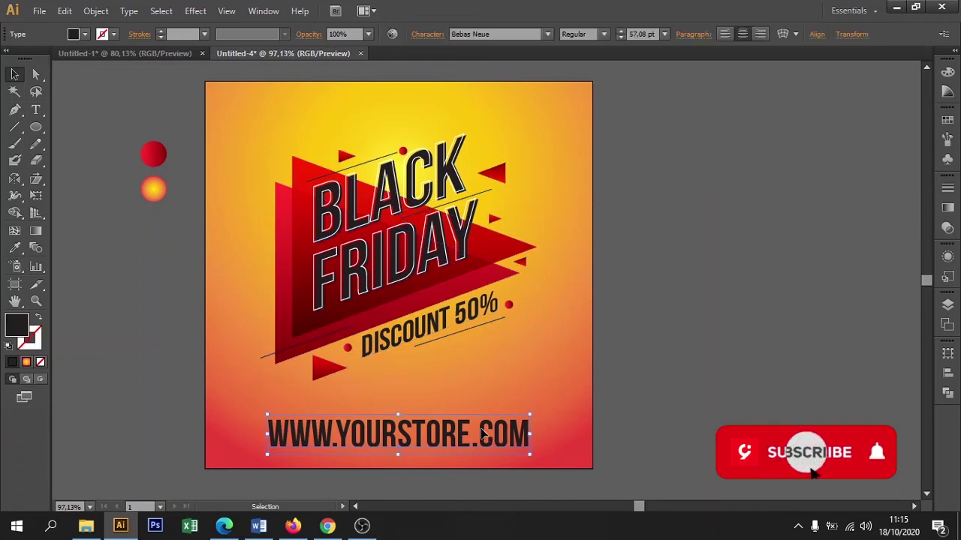
{"action": "left_click_drag", "start_coordinate": [474, 437], "coordinate": [476, 412]}
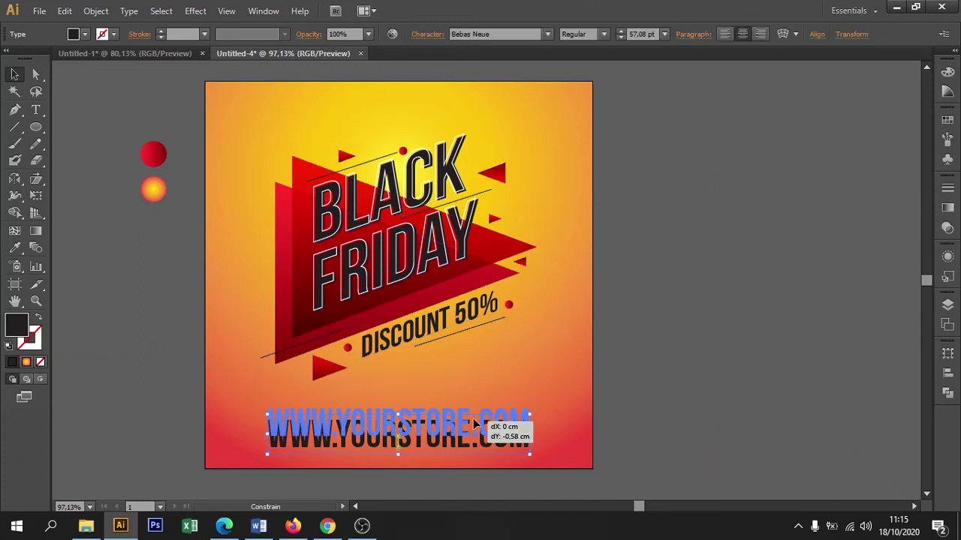
{"action": "left_click", "coordinate": [661, 394]}
{"action": "left_click_drag", "start_coordinate": [669, 395], "coordinate": [644, 393]}
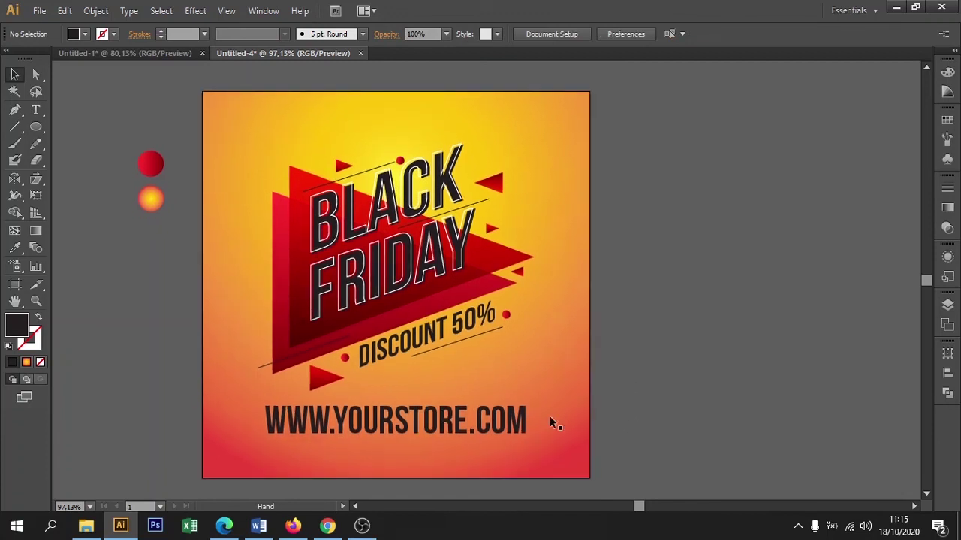
{"action": "left_click", "coordinate": [508, 430]}
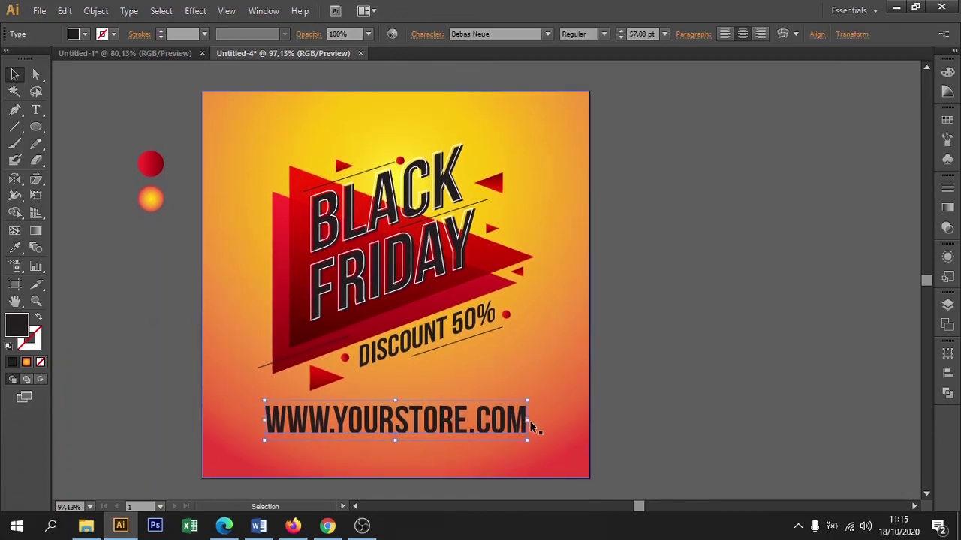
{"action": "left_click", "coordinate": [684, 418]}
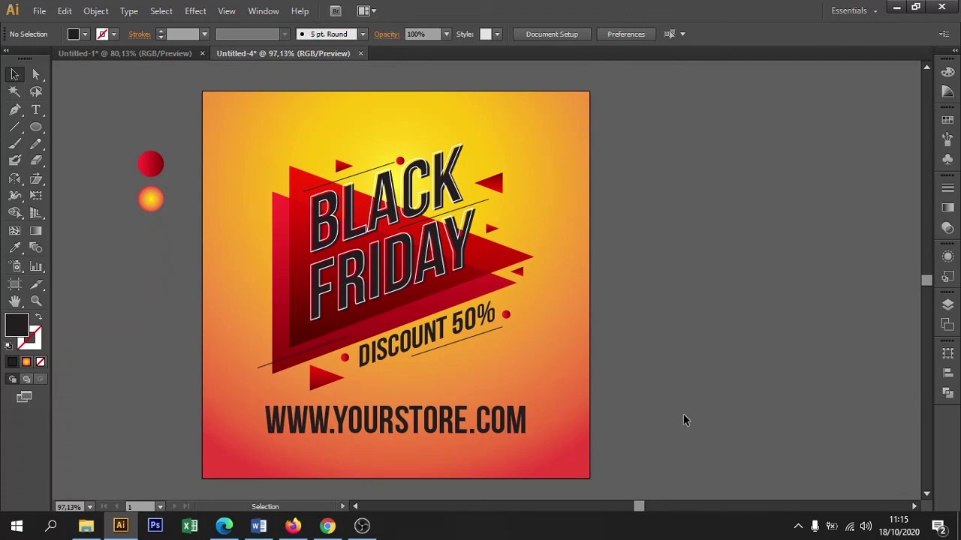